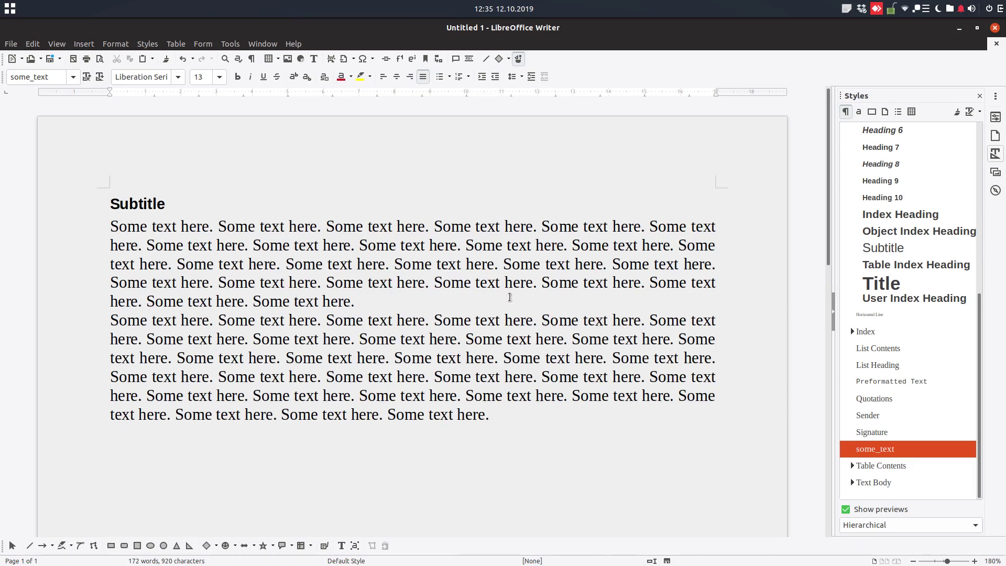
Close the Styles sidebar and view the page style settings without changing them.
{"action": "left_click", "coordinate": [980, 97]}
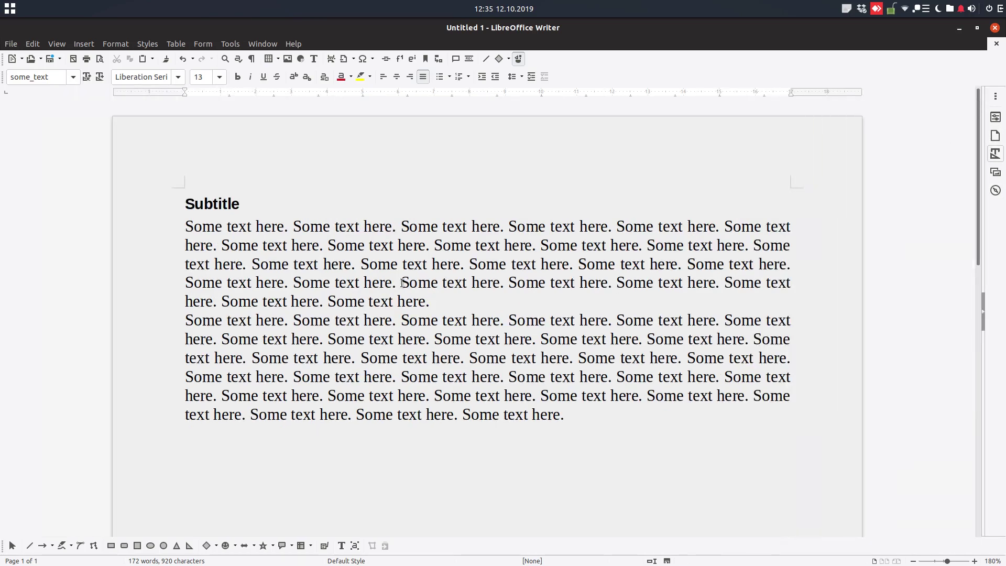
{"action": "left_click", "coordinate": [264, 226]}
{"action": "left_click", "coordinate": [115, 44]}
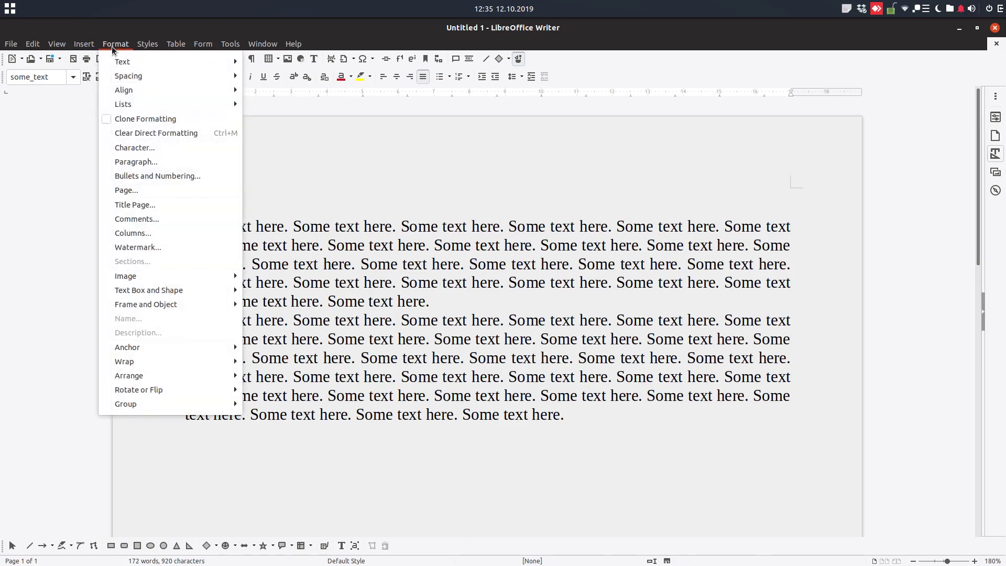
{"action": "left_click", "coordinate": [124, 191]}
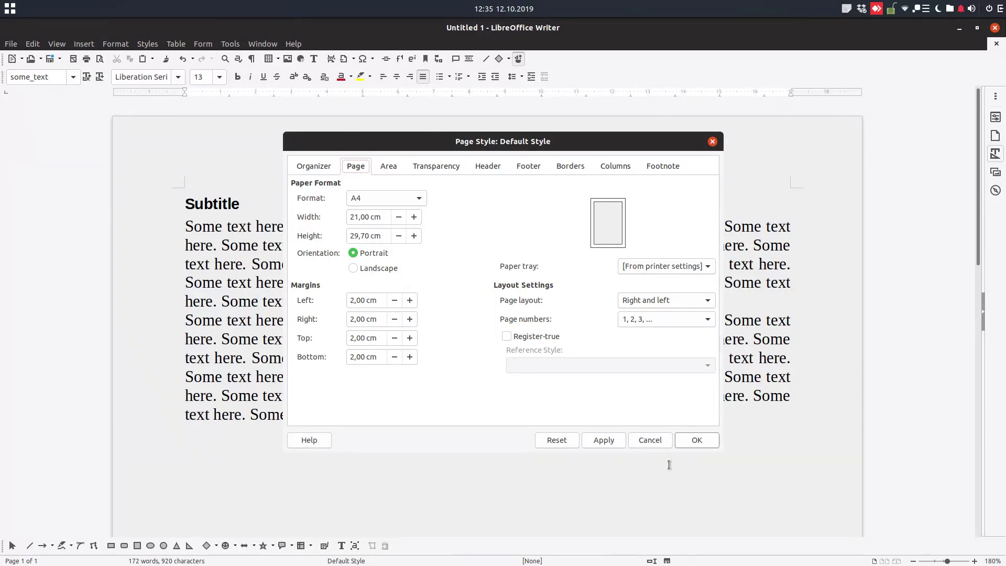
{"action": "left_click", "coordinate": [661, 440]}
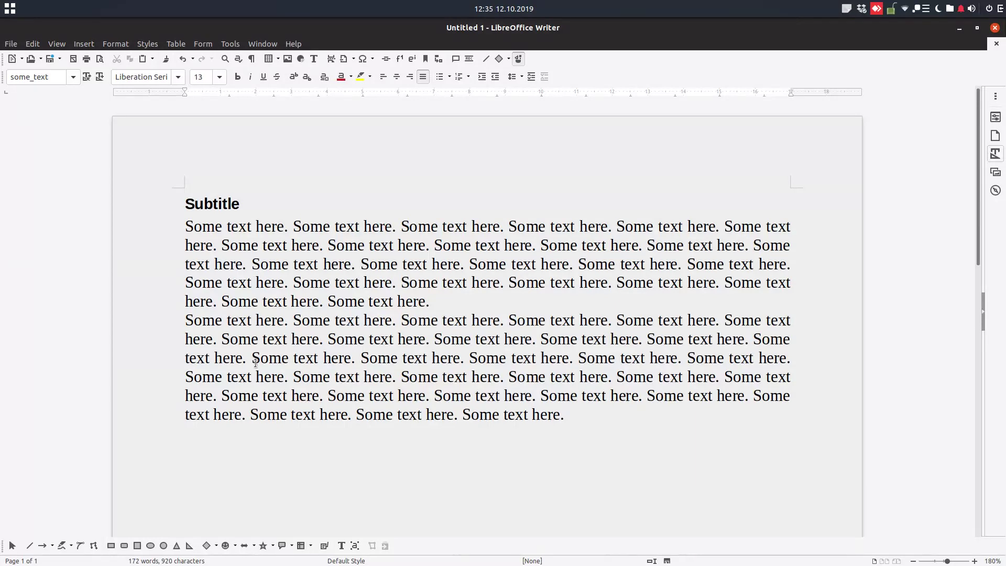
Select both body paragraphs and open their Paragraph indents and spacing settings.
{"action": "left_click", "coordinate": [257, 230]}
{"action": "left_click_drag", "start_coordinate": [564, 420], "coordinate": [184, 233]}
{"action": "right_click", "coordinate": [201, 240]}
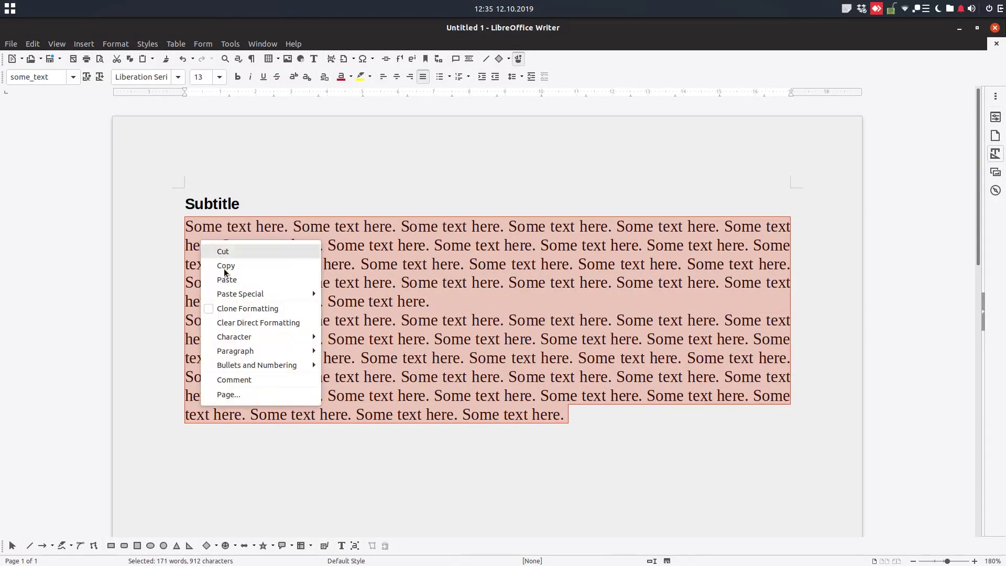
{"action": "mouse_move", "coordinate": [293, 351]}
{"action": "left_click", "coordinate": [358, 351]}
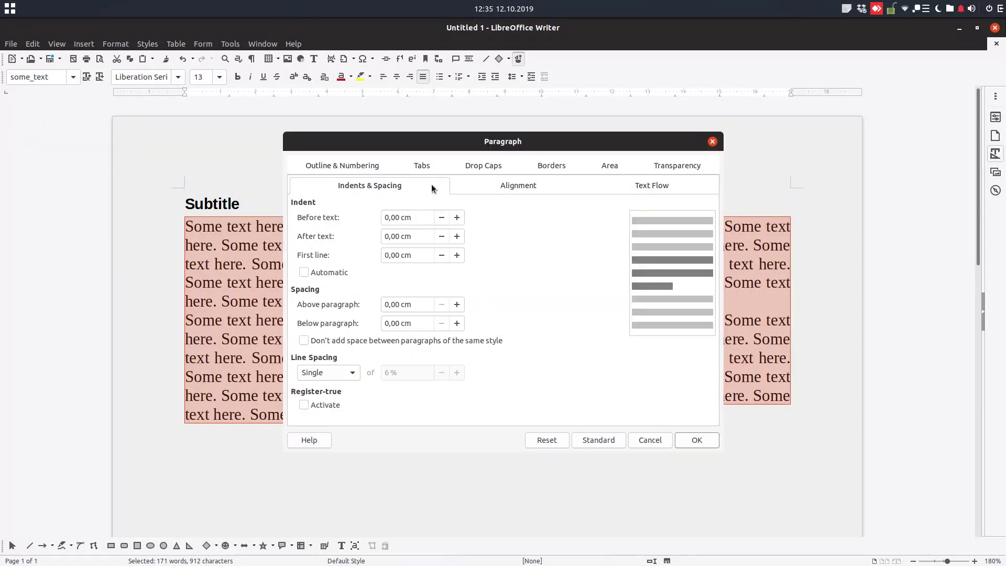
{"action": "left_click", "coordinate": [464, 184]}
{"action": "left_click", "coordinate": [397, 190]}
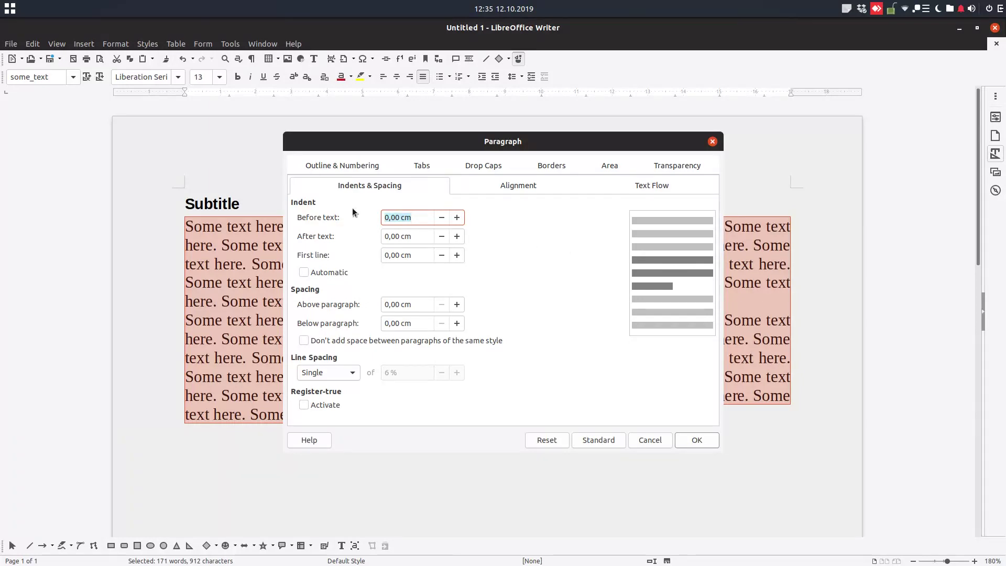
Set 3 cm before-text and after-text indents with a 1 cm first-line indent.
{"action": "type", "text": "2"}
{"action": "key", "text": "Tab"}
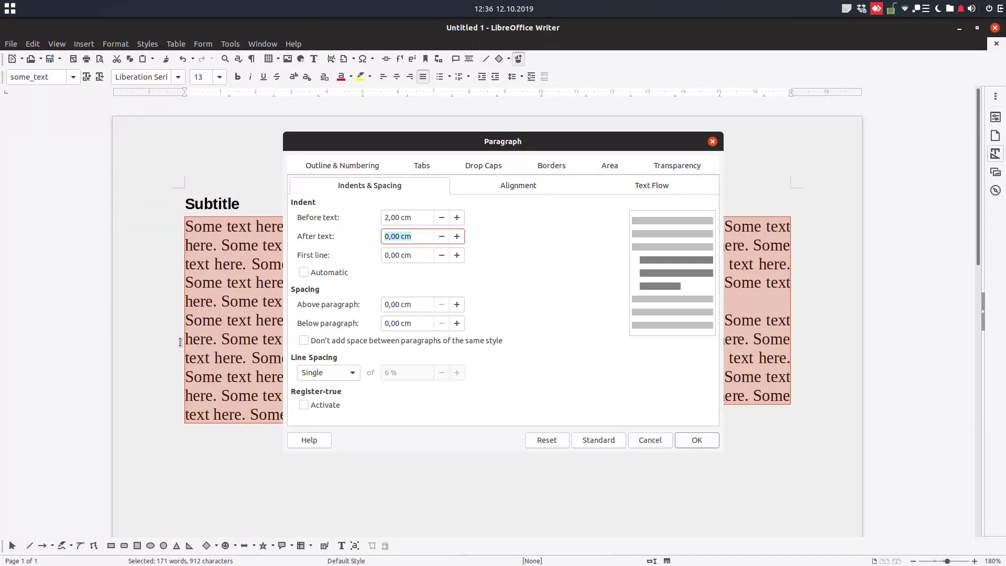
{"action": "key", "text": "shift+Tab"}
{"action": "key", "text": "Tab"}
{"action": "type", "text": "3"}
{"action": "key", "text": "Tab"}
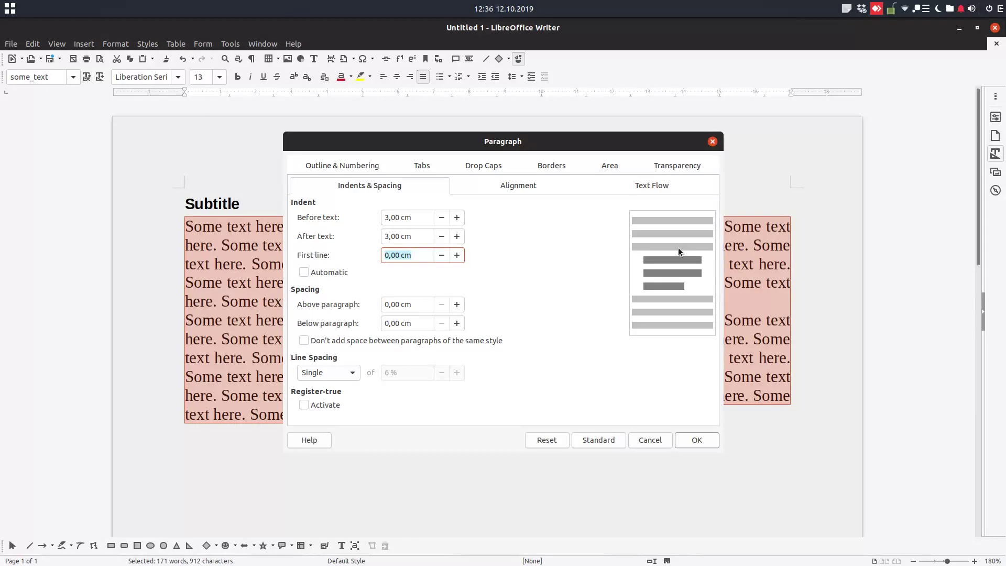
{"action": "type", "text": "1"}
{"action": "key", "text": "Tab"}
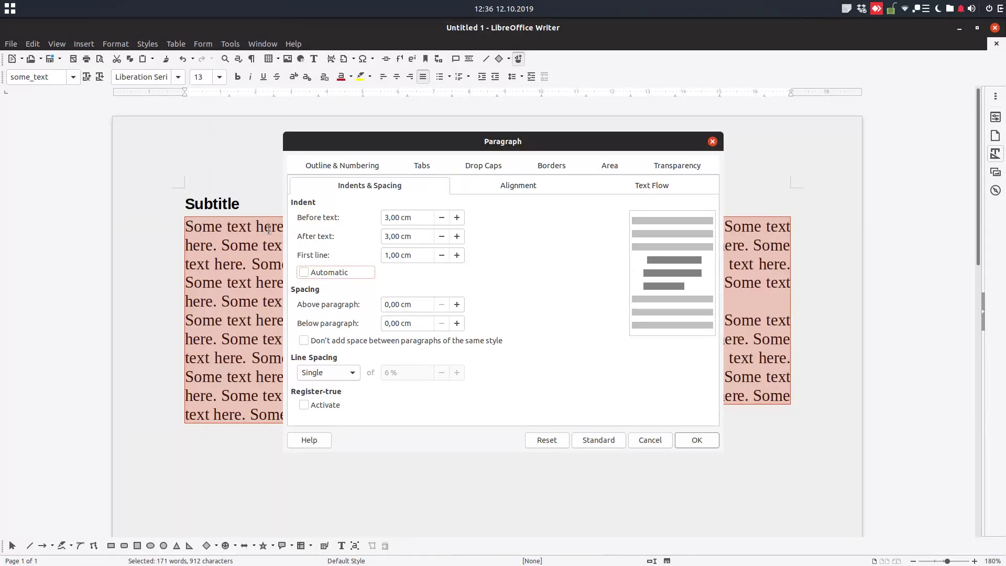
{"action": "left_click", "coordinate": [712, 442]}
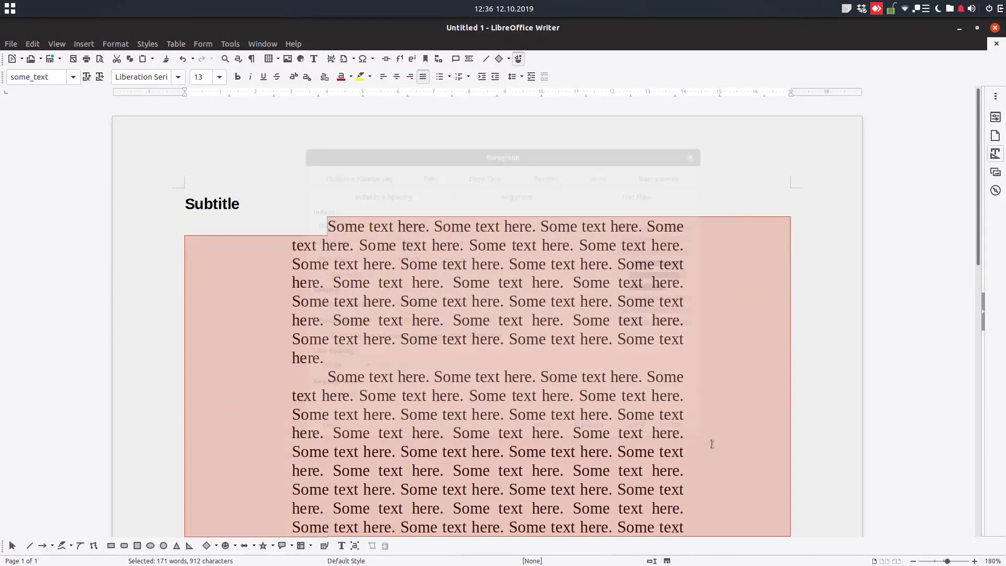
Deselect the text and zoom out to 130% so the Subtitle and indented paragraphs fit.
{"action": "left_click", "coordinate": [523, 274]}
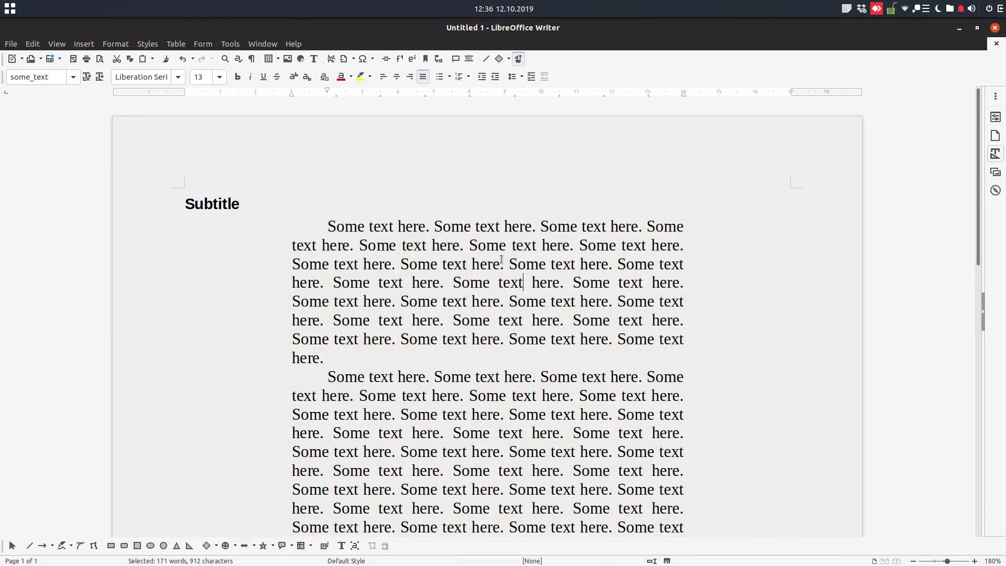
{"action": "left_click", "coordinate": [329, 227]}
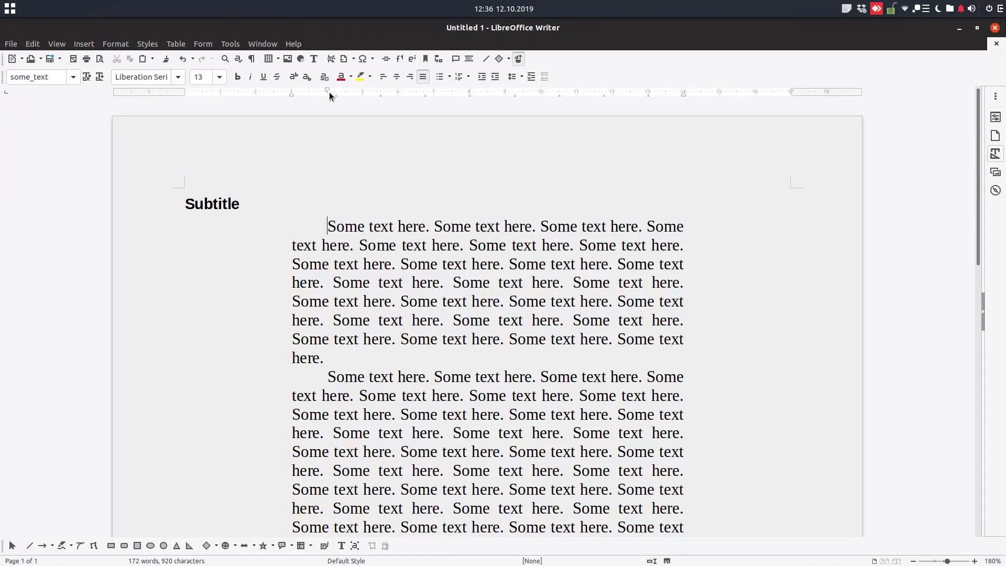
{"action": "scroll", "coordinate": [341, 251], "scroll_direction": "down", "scroll_amount": 3}
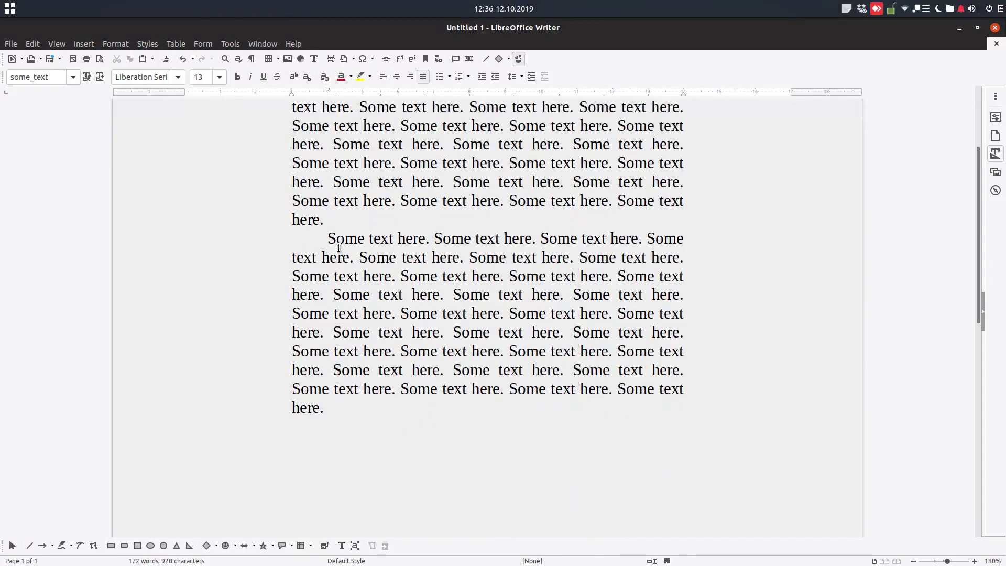
{"action": "scroll", "coordinate": [345, 253], "scroll_direction": "down", "scroll_amount": 5, "text": "ctrl"}
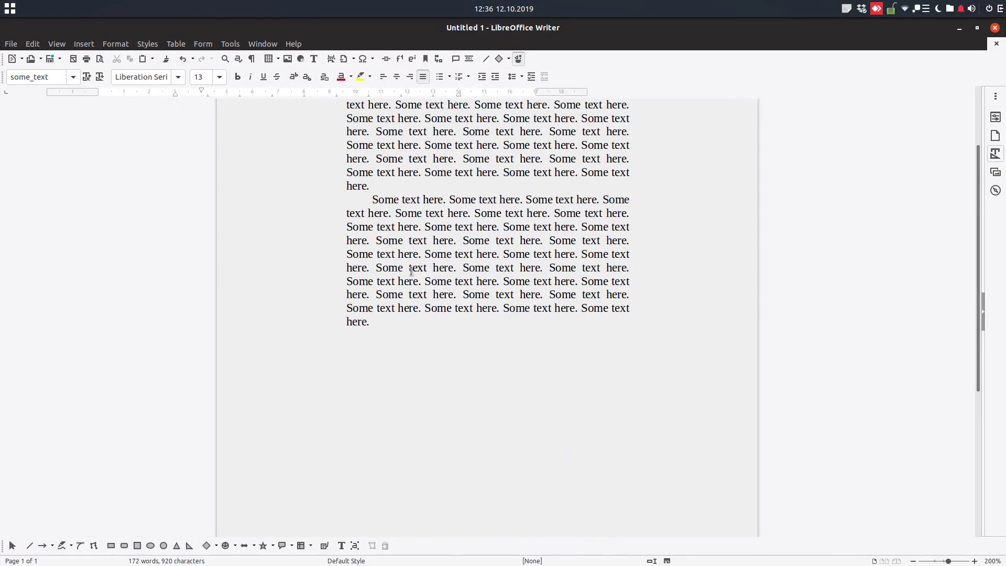
{"action": "scroll", "coordinate": [502, 278], "scroll_direction": "up", "scroll_amount": 3}
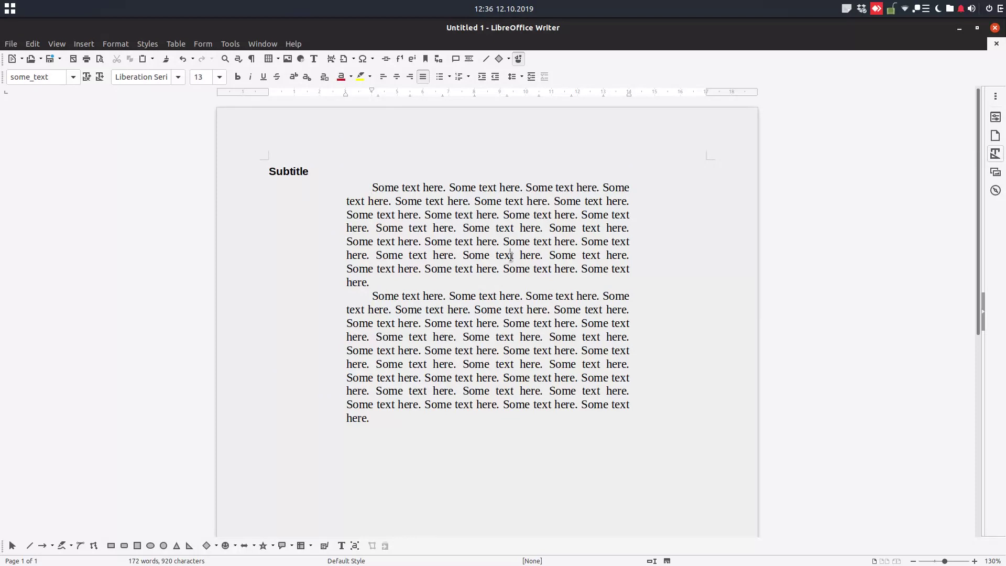
Check the some_text style, then show the Properties panel with the body paragraphs selected.
{"action": "left_click", "coordinate": [996, 154]}
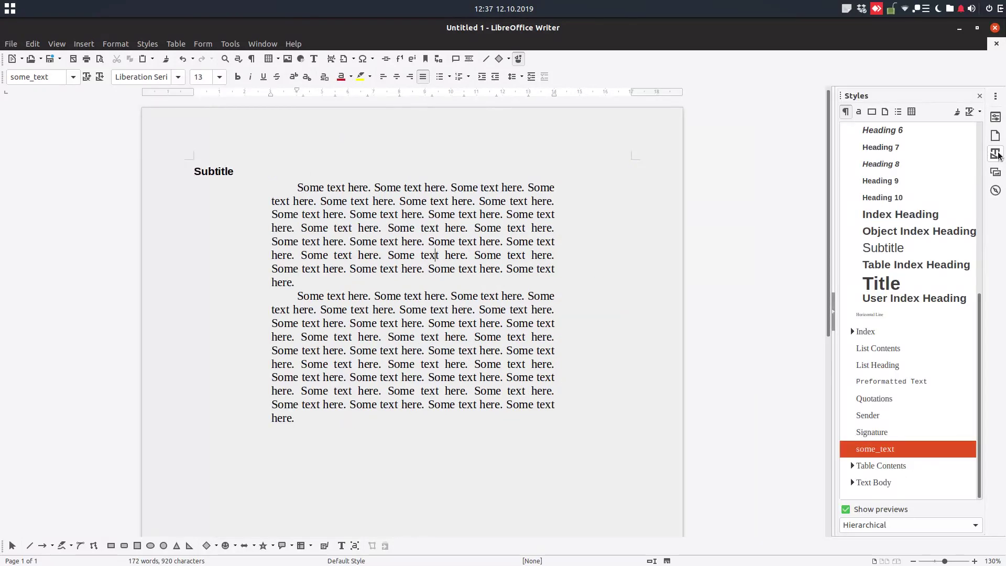
{"action": "right_click", "coordinate": [881, 452]}
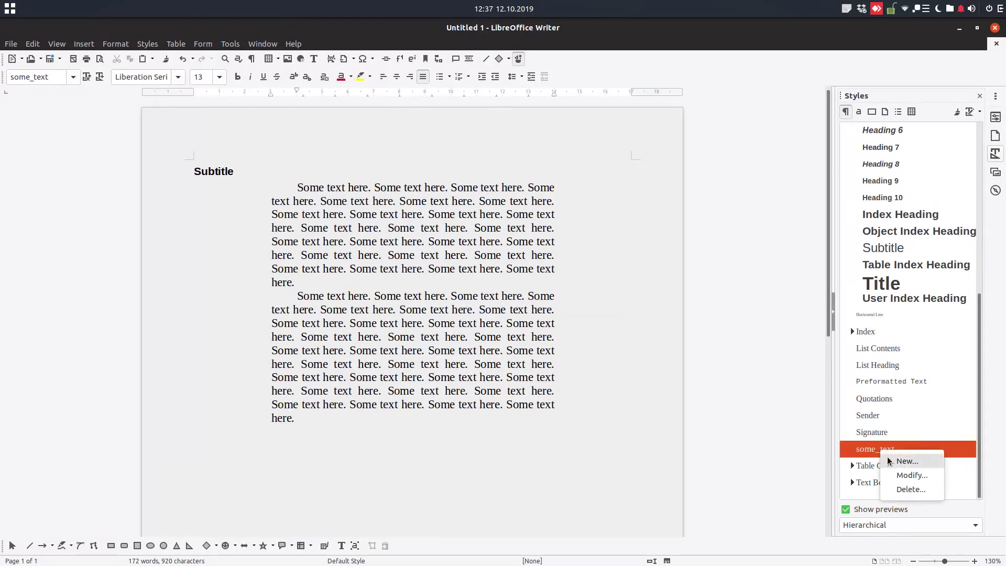
{"action": "left_click", "coordinate": [479, 313]}
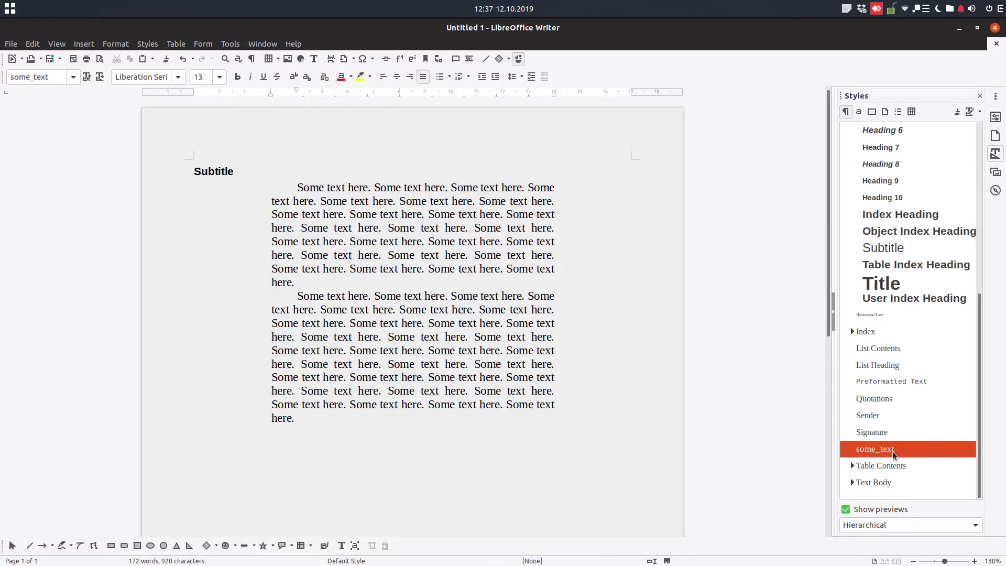
{"action": "left_click", "coordinate": [496, 256]}
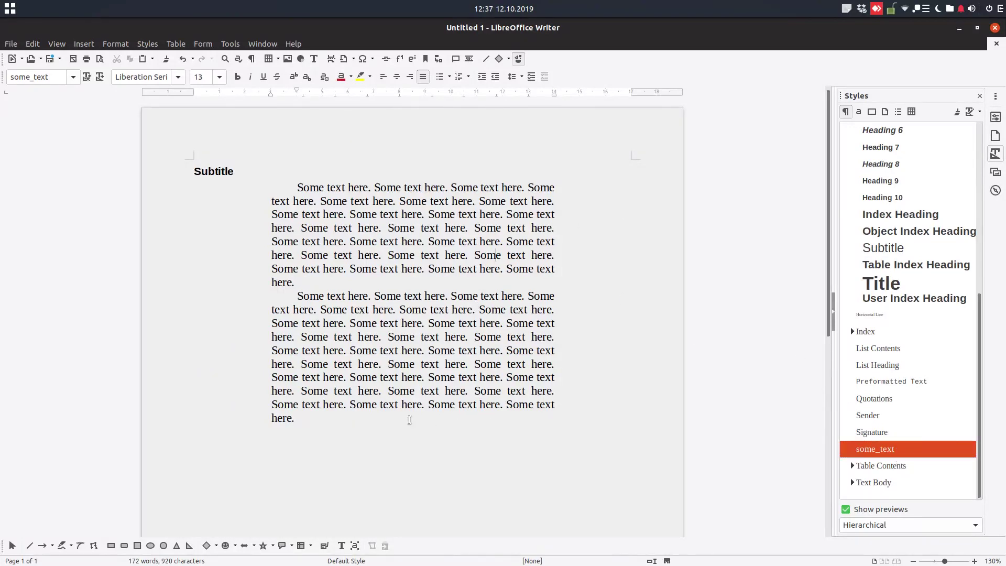
{"action": "left_click", "coordinate": [979, 96]}
{"action": "left_click", "coordinate": [996, 117]}
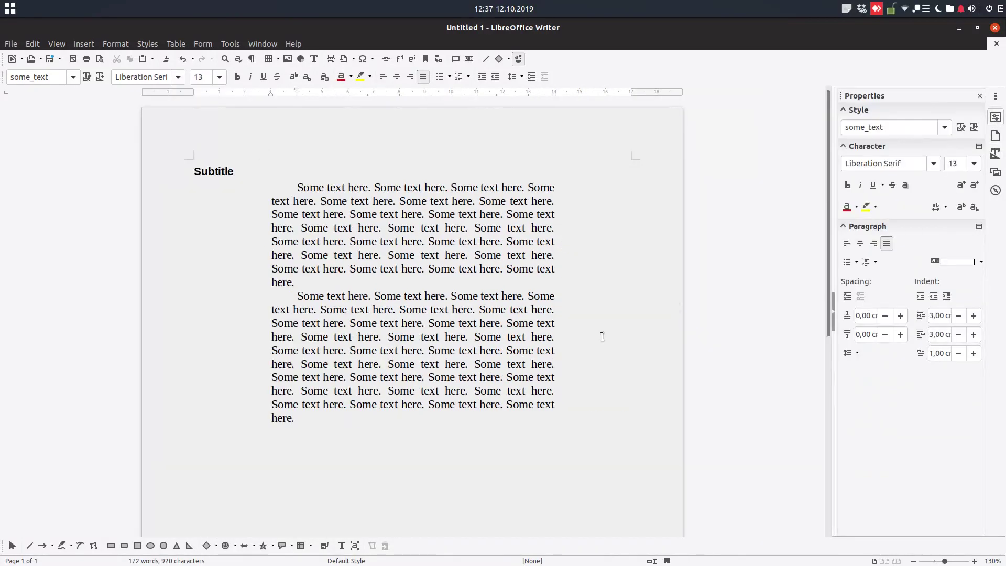
{"action": "left_click_drag", "start_coordinate": [340, 421], "coordinate": [297, 188]}
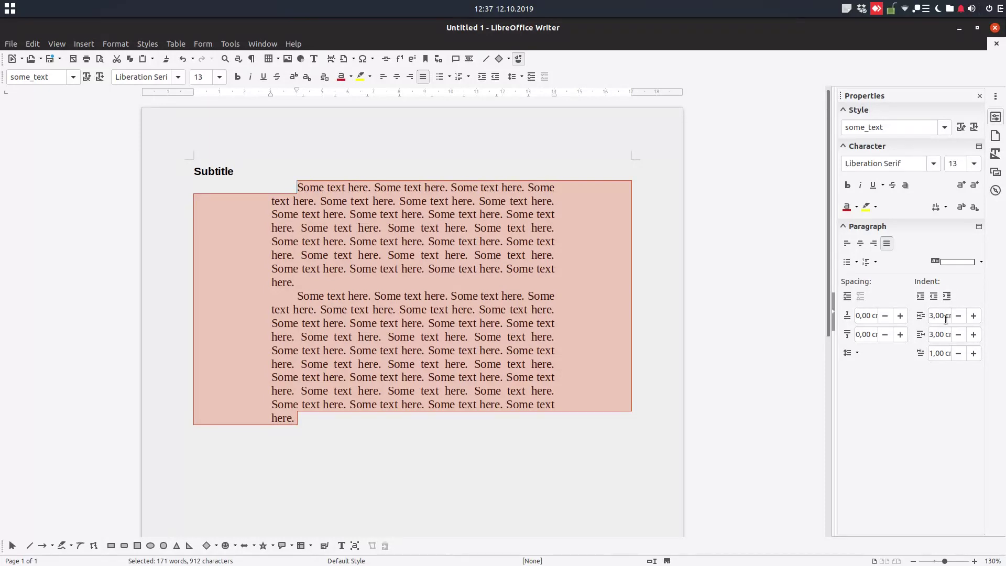
Change the body paragraphs to 1 cm indents each side and a 0,5 cm first line.
{"action": "right_click", "coordinate": [364, 192]}
{"action": "mouse_move", "coordinate": [465, 310]}
{"action": "left_click", "coordinate": [497, 310]}
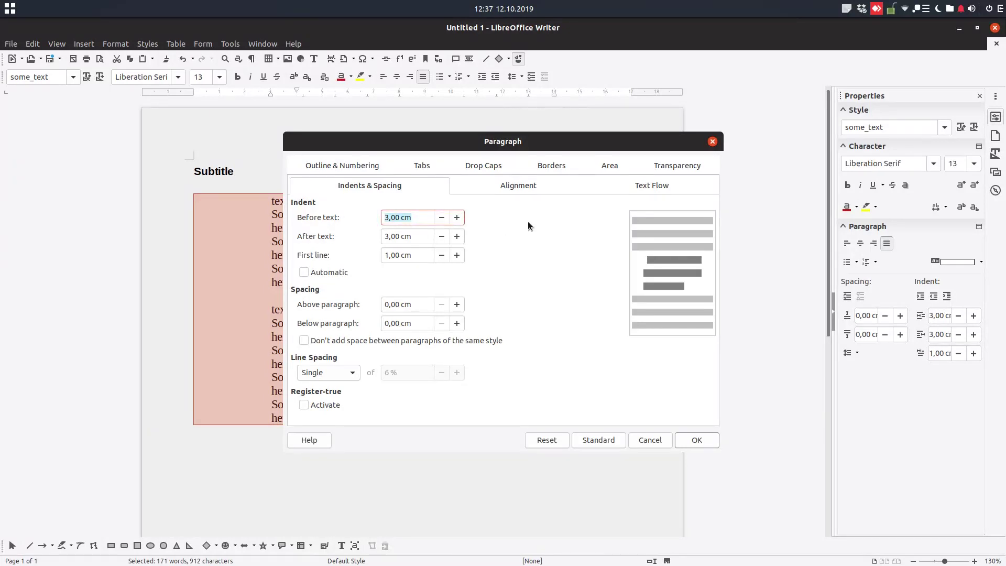
{"action": "type", "text": "1"}
{"action": "key", "text": "Tab"}
{"action": "type", "text": "1"}
{"action": "key", "text": "Tab"}
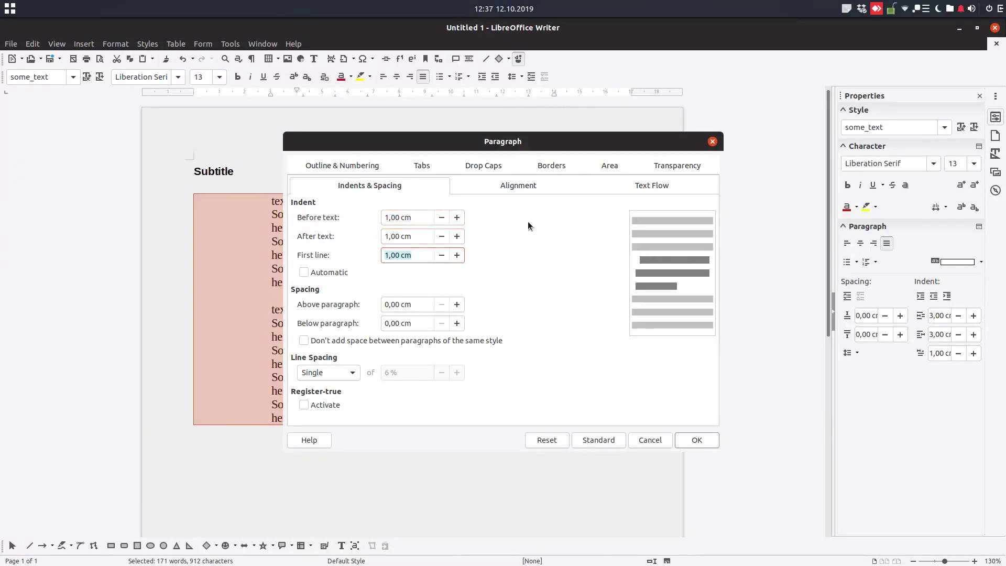
{"action": "type", "text": "0,5"}
{"action": "key", "text": "Tab"}
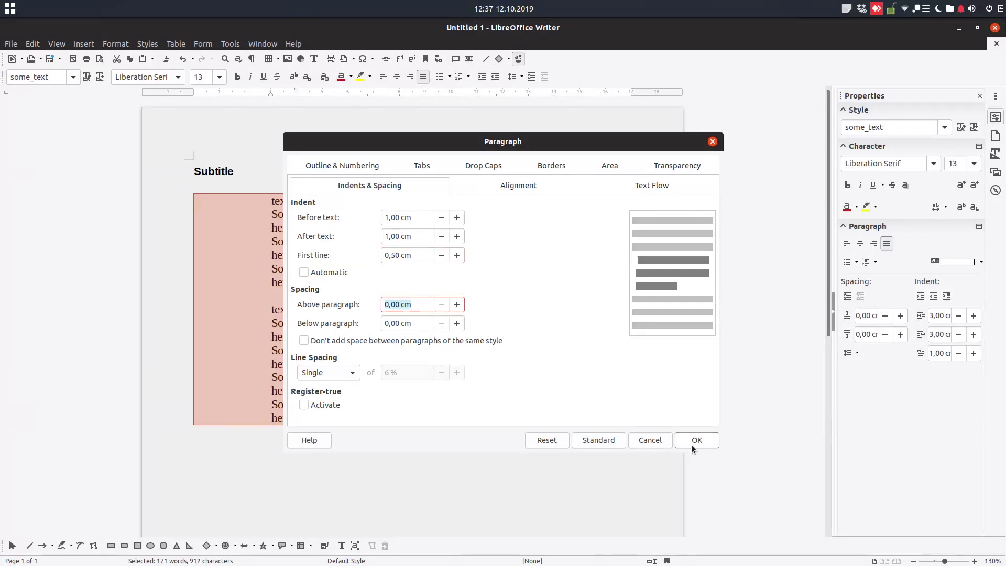
{"action": "left_click", "coordinate": [692, 443]}
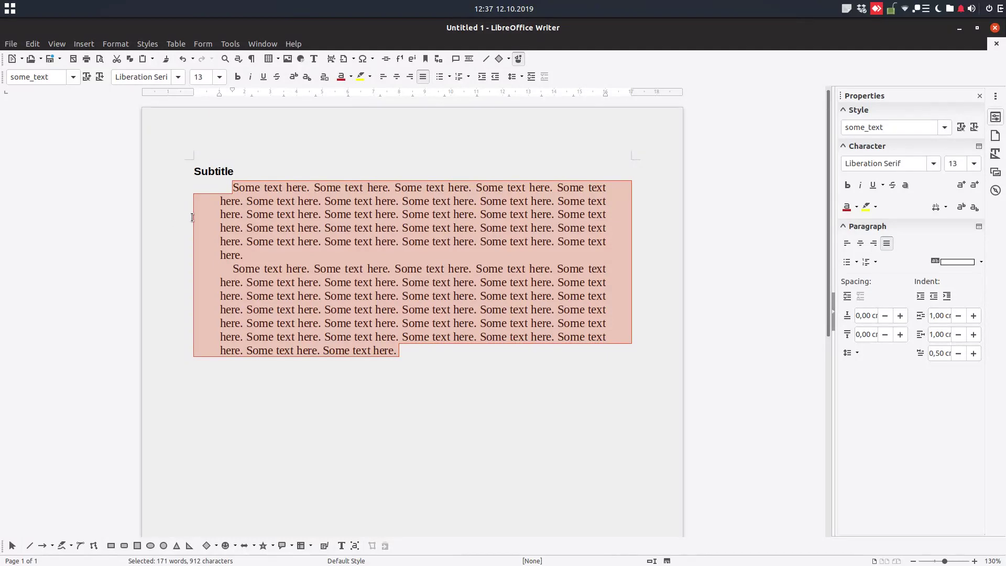
Paste copies of the second paragraph above the first paragraph and at the text's end.
{"action": "left_click", "coordinate": [221, 215]}
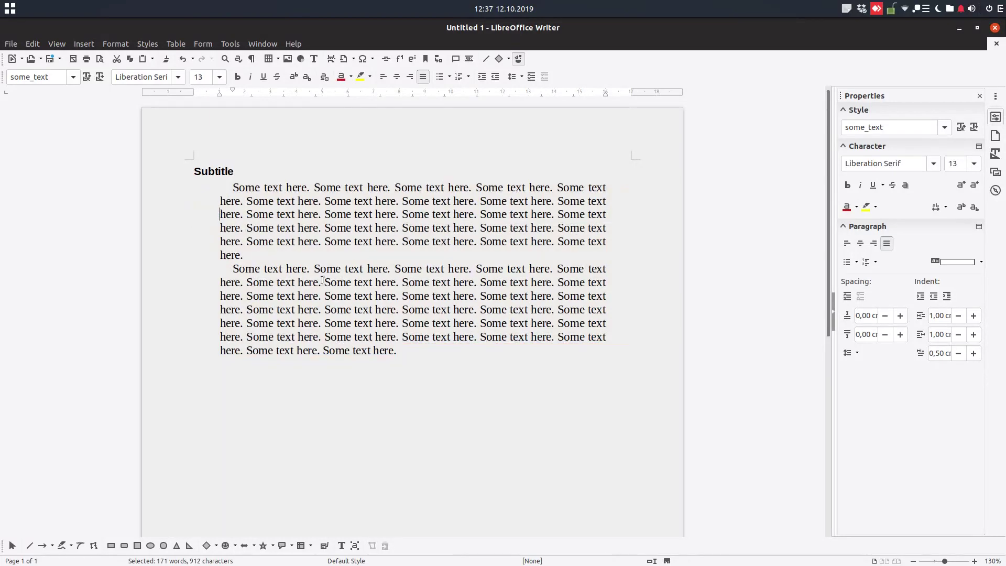
{"action": "left_click", "coordinate": [445, 348]}
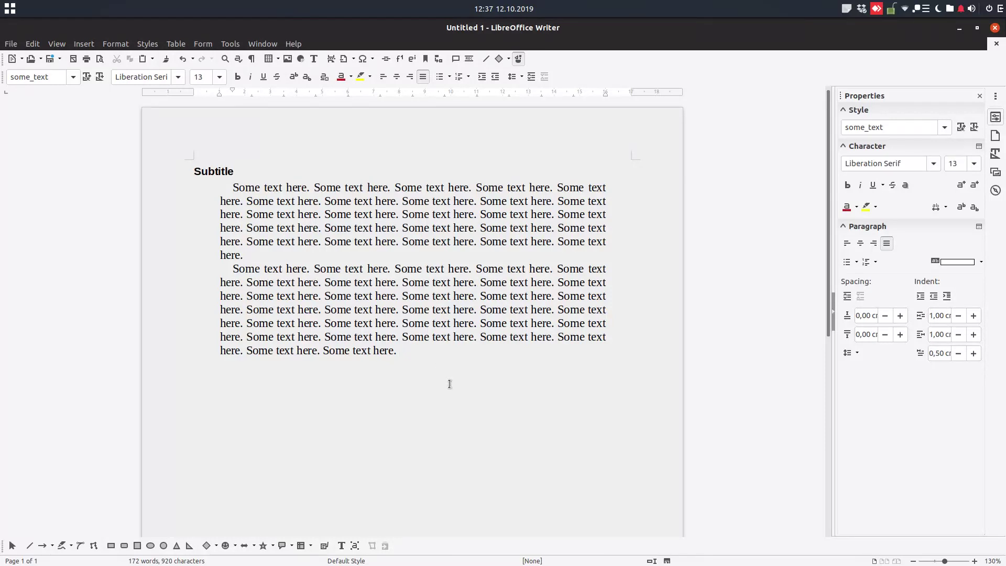
{"action": "left_click_drag", "start_coordinate": [422, 351], "coordinate": [232, 269]}
{"action": "key", "text": "ctrl+c"}
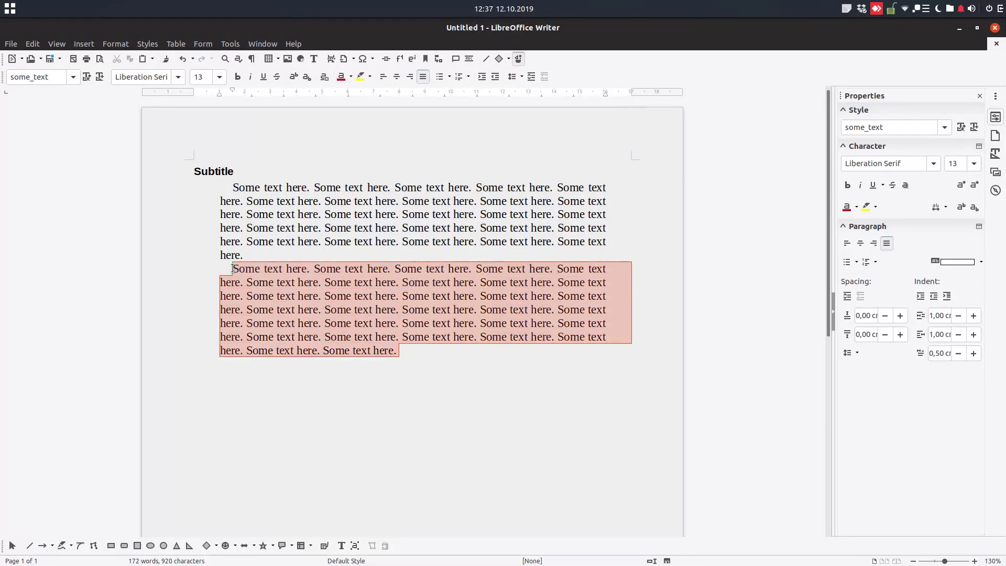
{"action": "left_click", "coordinate": [221, 191]}
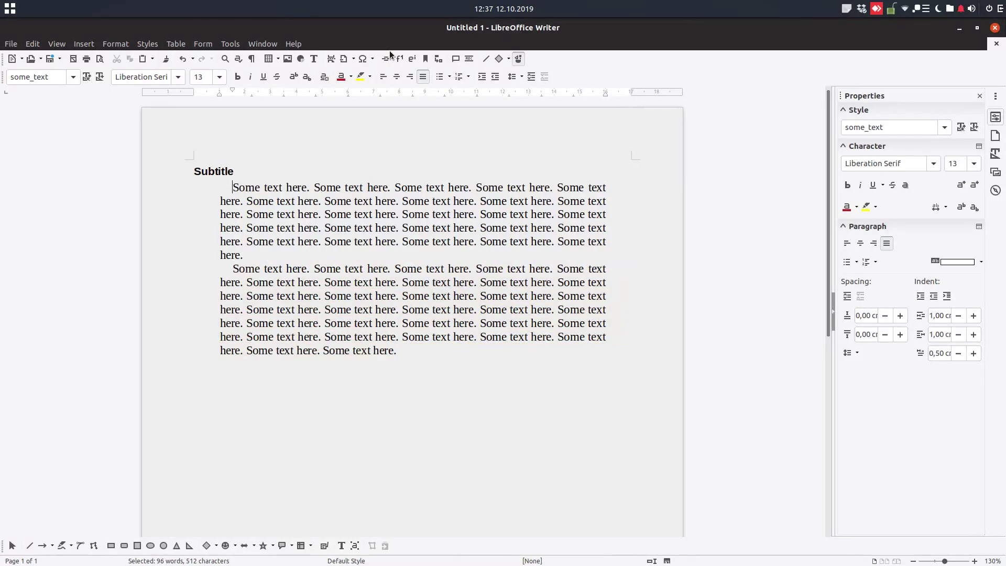
{"action": "key", "text": "Return"}
{"action": "key", "text": "Return"}
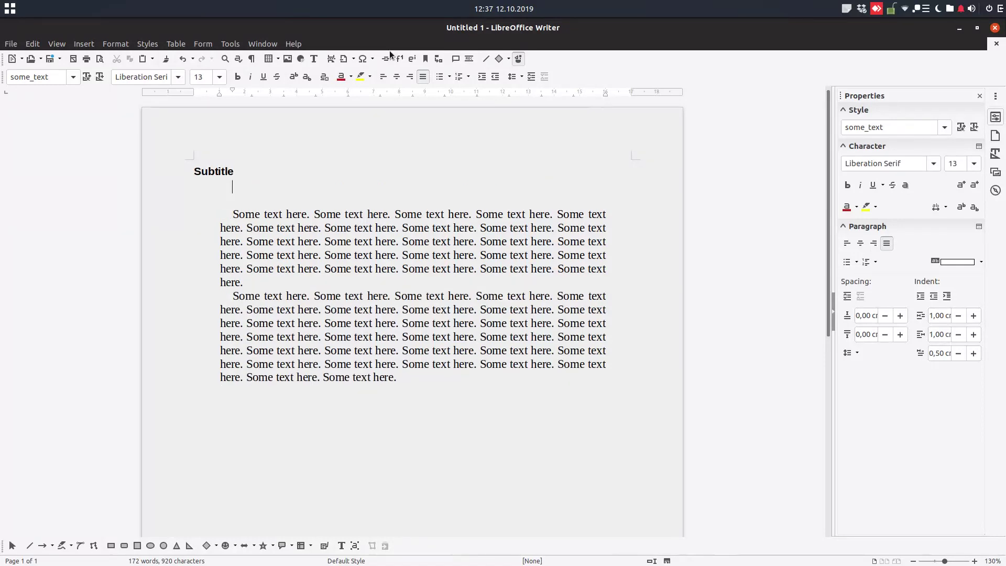
{"action": "key", "text": "ctrl+v"}
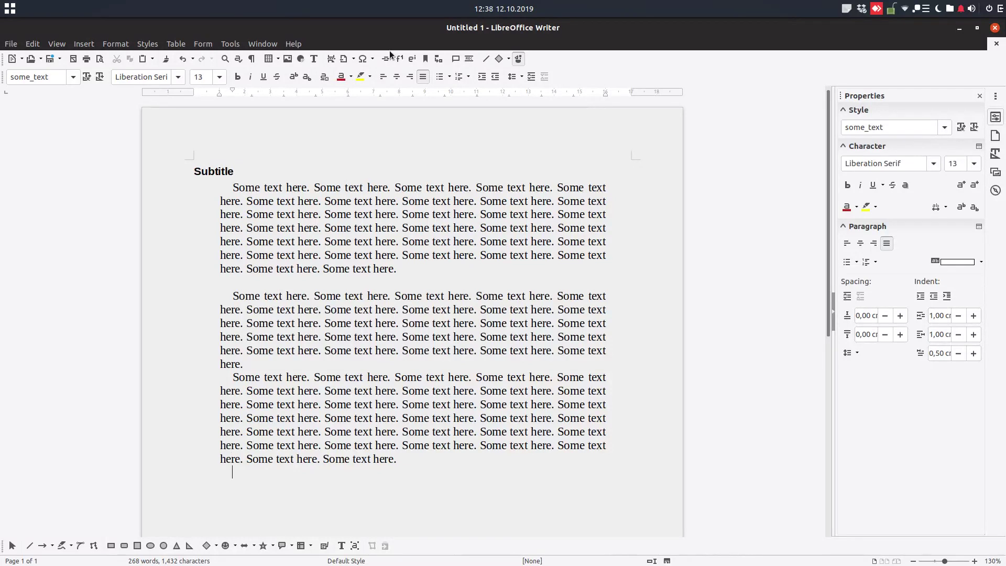
{"action": "key", "text": "ctrl+v"}
{"action": "scroll", "coordinate": [299, 196], "scroll_direction": "up", "scroll_amount": 4}
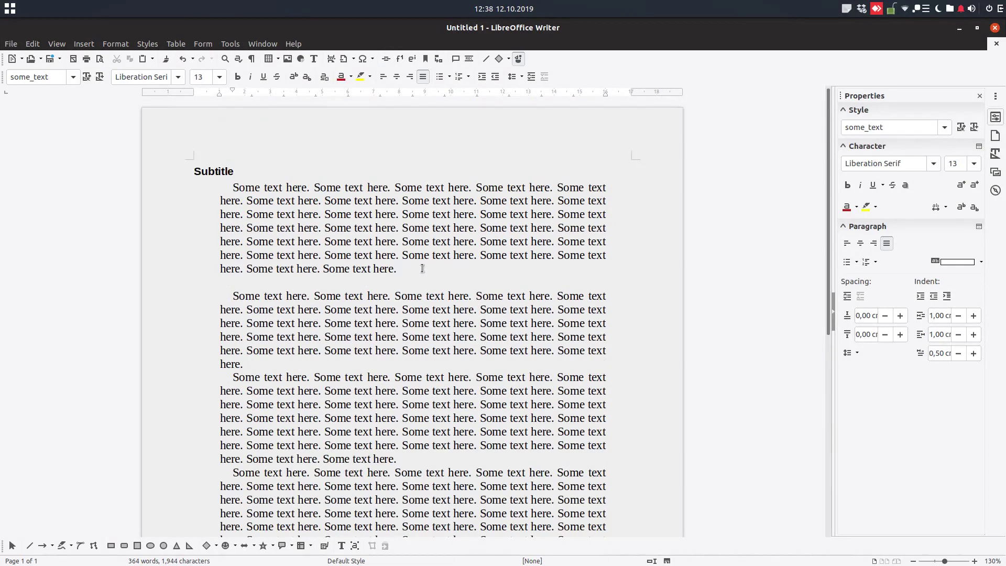
{"action": "left_click_drag", "start_coordinate": [423, 275], "coordinate": [212, 181]}
Set the first body paragraph's before-text and after-text indents to 0 cm.
{"action": "right_click", "coordinate": [275, 206]}
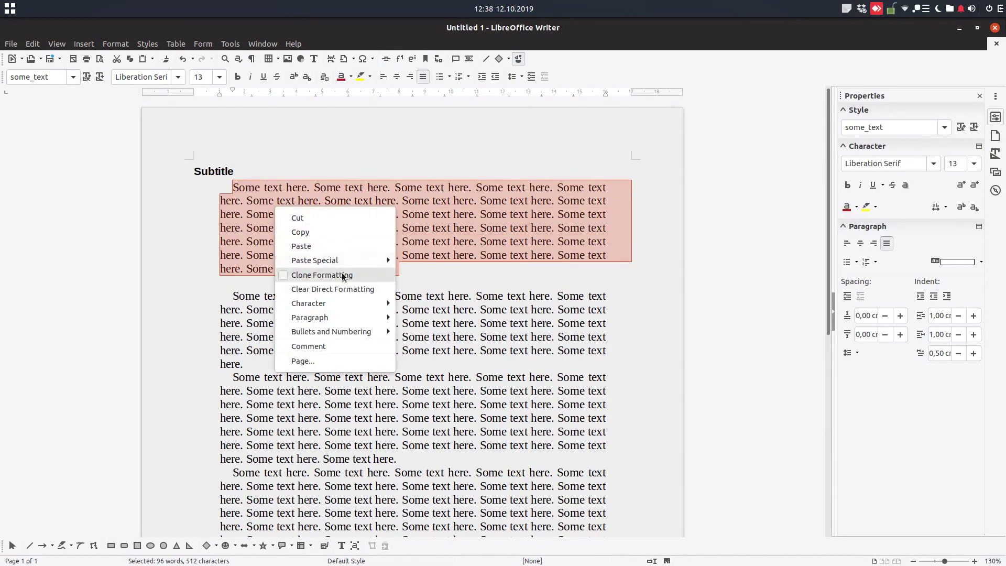
{"action": "mouse_move", "coordinate": [336, 317]}
{"action": "left_click", "coordinate": [425, 316]}
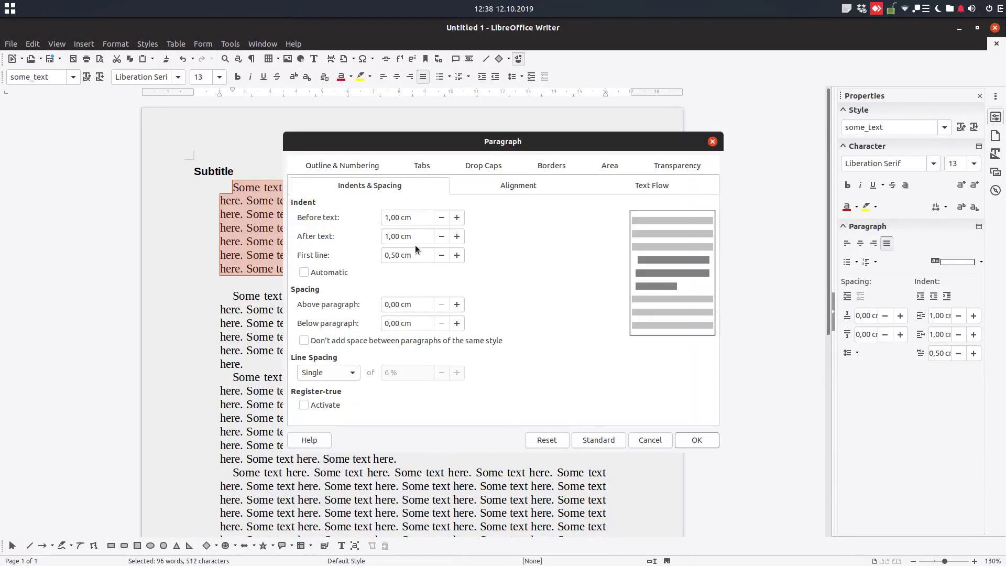
{"action": "left_click_drag", "start_coordinate": [412, 217], "coordinate": [369, 209]}
{"action": "type", "text": "0"}
{"action": "key", "text": "Tab"}
{"action": "type", "text": "0"}
{"action": "key", "text": "Tab"}
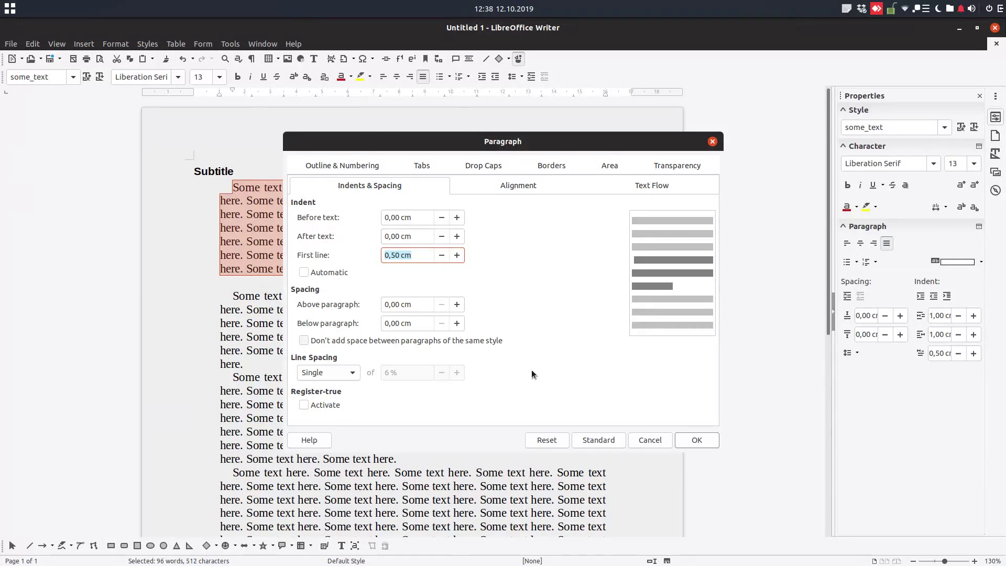
{"action": "left_click", "coordinate": [686, 440]}
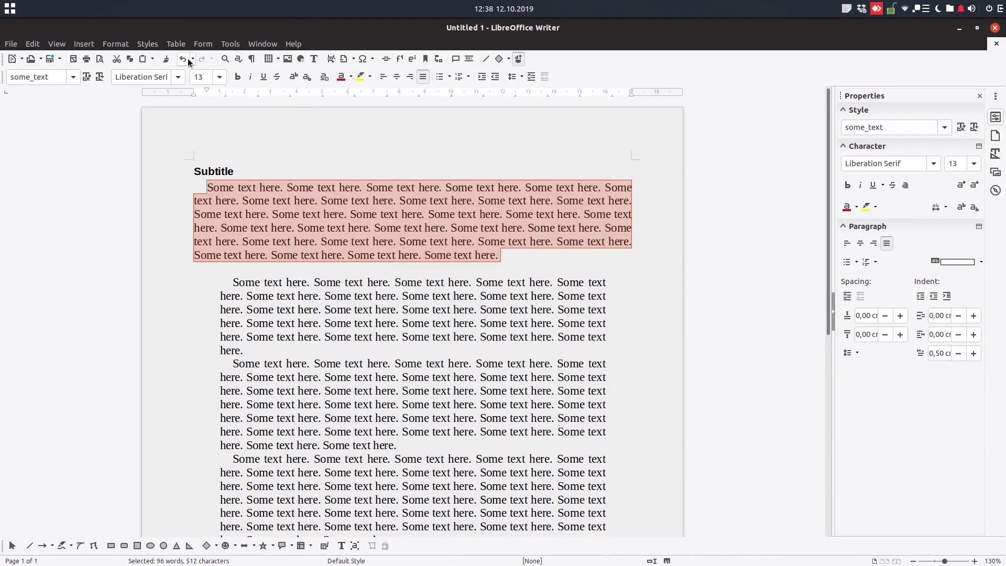
Clone formatting onto the last paragraph and clear its direct formatting to run full width.
{"action": "left_click", "coordinate": [166, 58]}
{"action": "scroll", "coordinate": [403, 440], "scroll_direction": "down", "scroll_amount": 5}
{"action": "left_click_drag", "start_coordinate": [402, 408], "coordinate": [171, 323]}
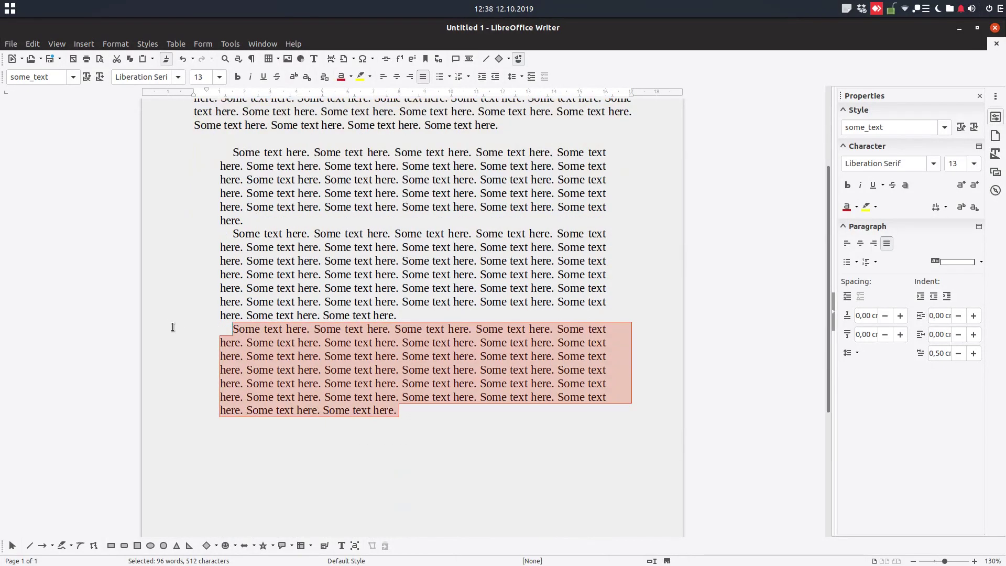
{"action": "left_click", "coordinate": [325, 77]}
{"action": "left_click", "coordinate": [342, 341]}
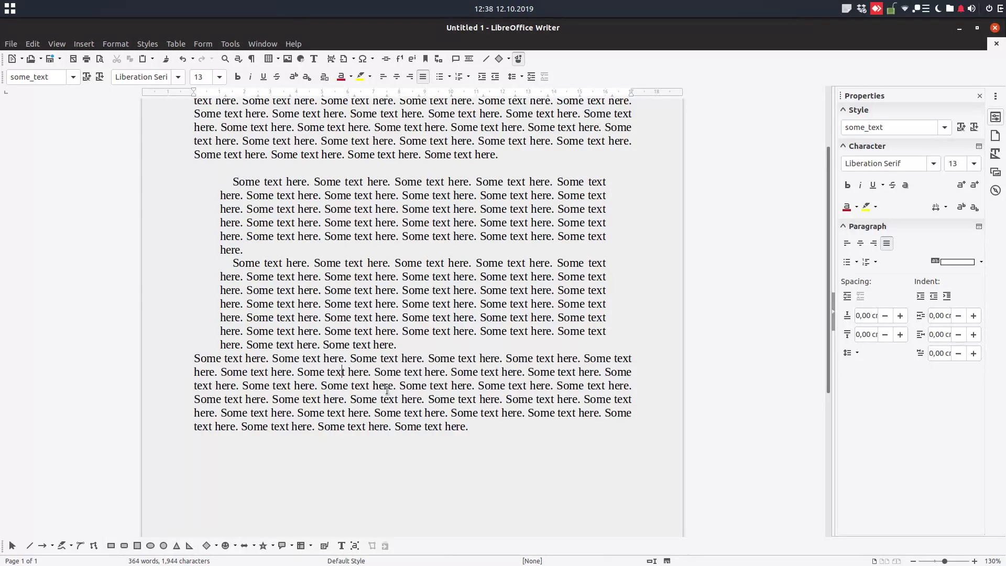
{"action": "scroll", "coordinate": [375, 376], "scroll_direction": "up", "scroll_amount": 3}
Give the two middle paragraphs 2 cm side indents and a 0 first-line indent.
{"action": "left_click_drag", "start_coordinate": [221, 252], "coordinate": [442, 406]}
{"action": "right_click", "coordinate": [341, 368]}
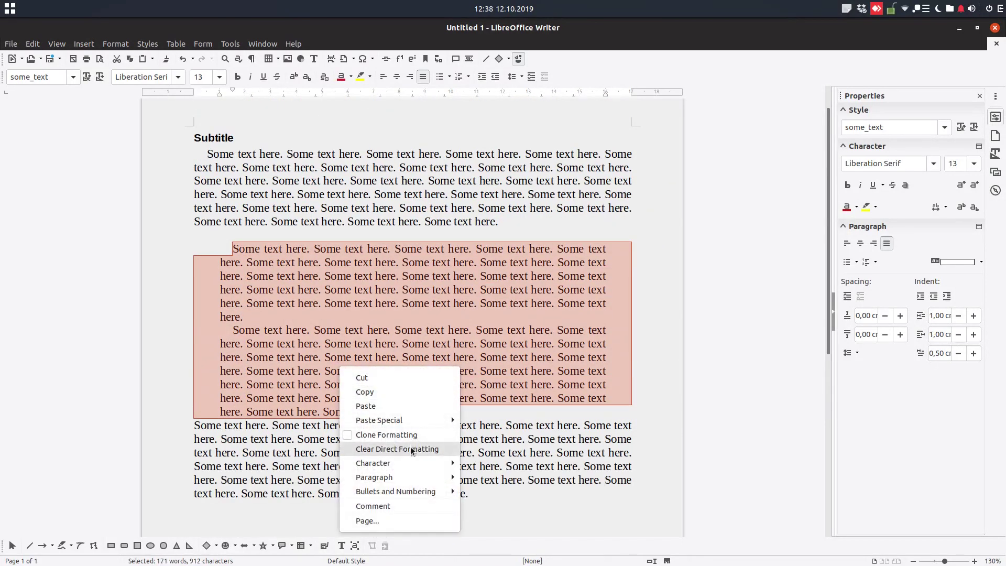
{"action": "left_click", "coordinate": [493, 472]}
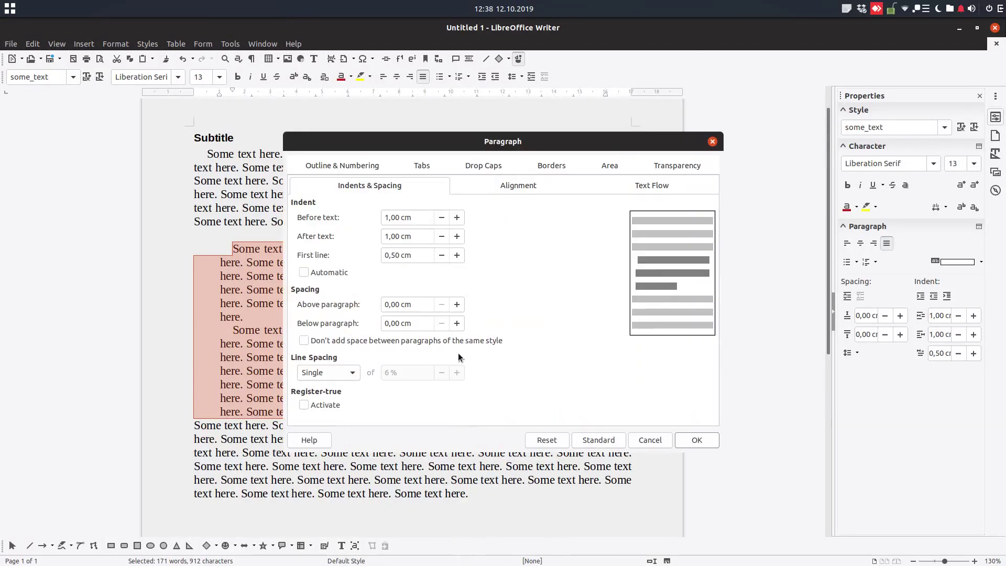
{"action": "triple_click", "coordinate": [423, 217]}
{"action": "type", "text": "2"}
{"action": "key", "text": "Tab"}
{"action": "type", "text": "2"}
{"action": "key", "text": "Tab"}
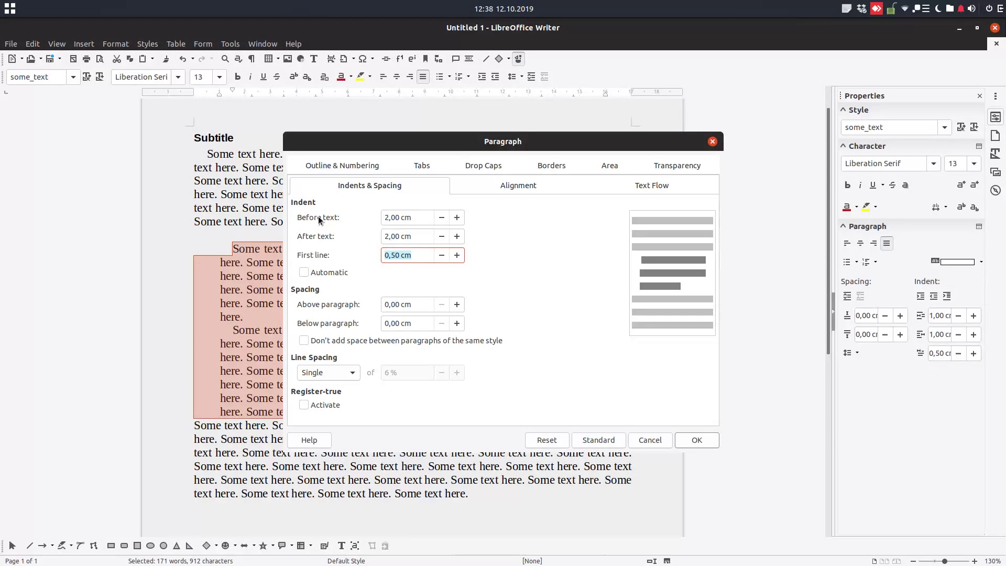
{"action": "type", "text": "0"}
{"action": "key", "text": "Tab"}
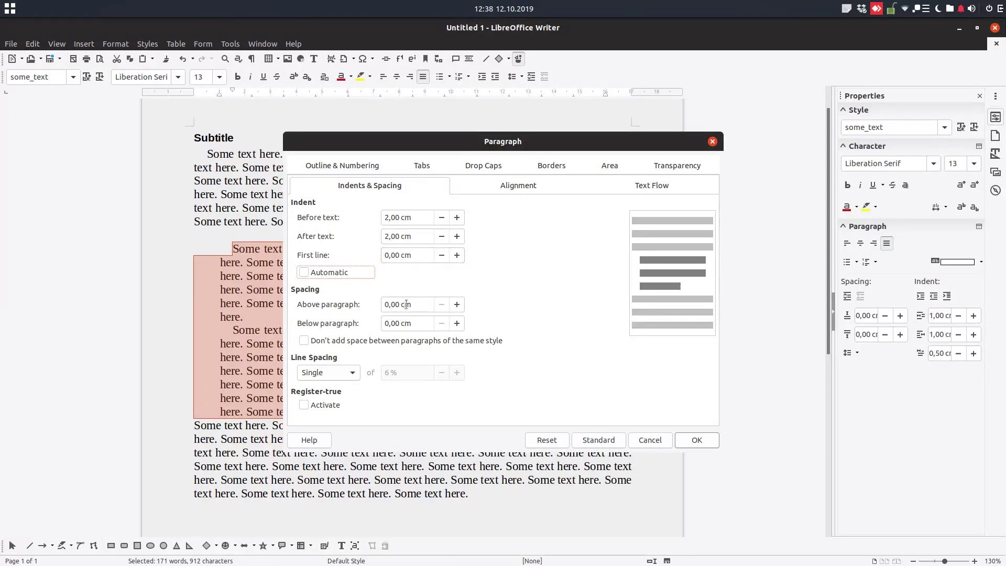
Add 0,20 cm spacing above and below the middle paragraphs and apply.
{"action": "left_click", "coordinate": [456, 304]}
{"action": "left_click", "coordinate": [457, 323]}
{"action": "left_click", "coordinate": [457, 304]}
{"action": "left_click", "coordinate": [458, 323]}
{"action": "left_click", "coordinate": [697, 440]}
{"action": "left_click", "coordinate": [485, 459]}
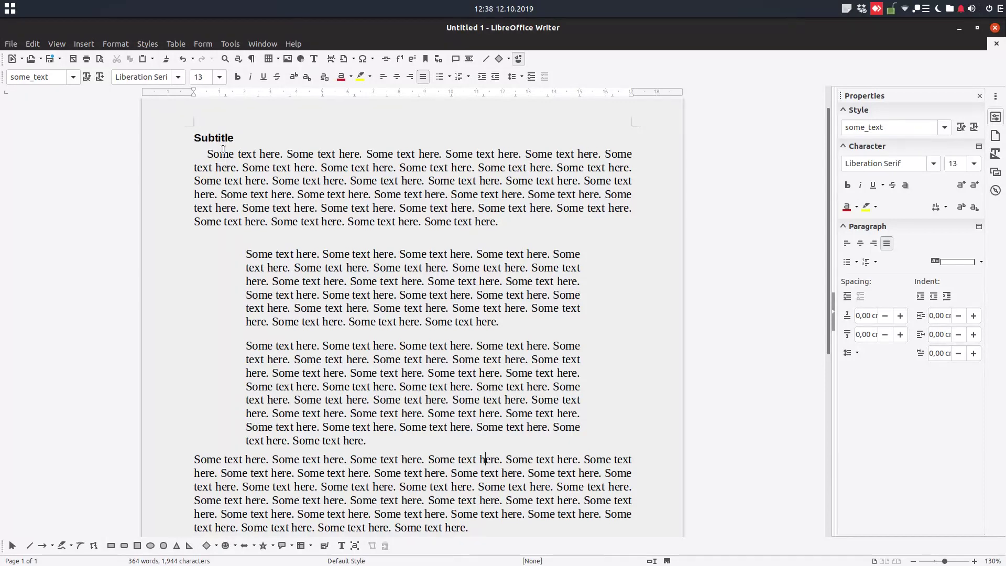
Step the middle paragraphs' left indent with the sidebar indent buttons until it reads 3,75 cm.
{"action": "scroll", "coordinate": [308, 185], "scroll_direction": "down", "scroll_amount": 1}
{"action": "scroll", "coordinate": [389, 205], "scroll_direction": "up", "scroll_amount": 1}
{"action": "left_click", "coordinate": [597, 300]}
{"action": "left_click_drag", "start_coordinate": [413, 435], "coordinate": [248, 255]}
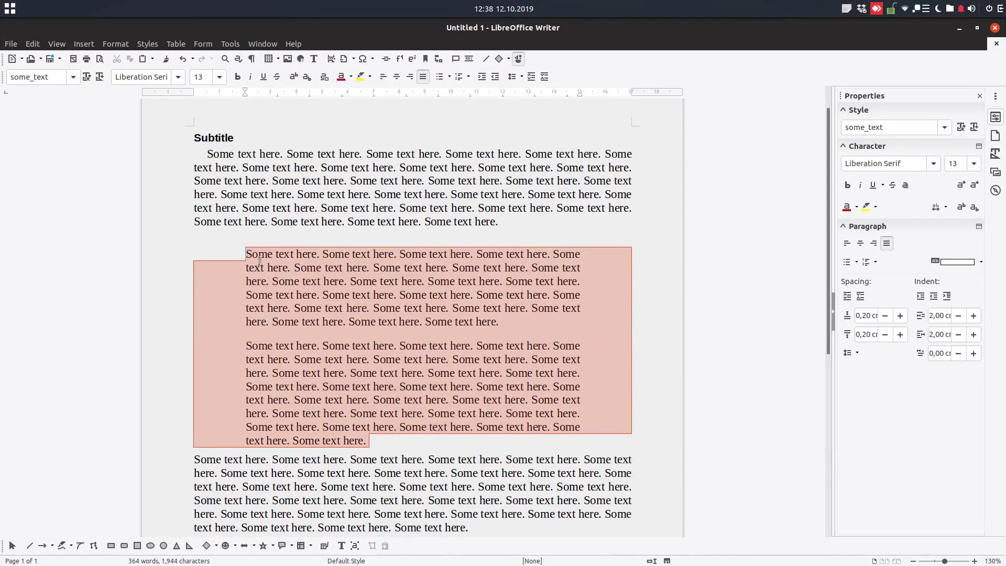
{"action": "left_click", "coordinate": [921, 297]}
{"action": "left_click", "coordinate": [921, 296]}
{"action": "left_click", "coordinate": [922, 296]}
{"action": "left_click", "coordinate": [921, 297]}
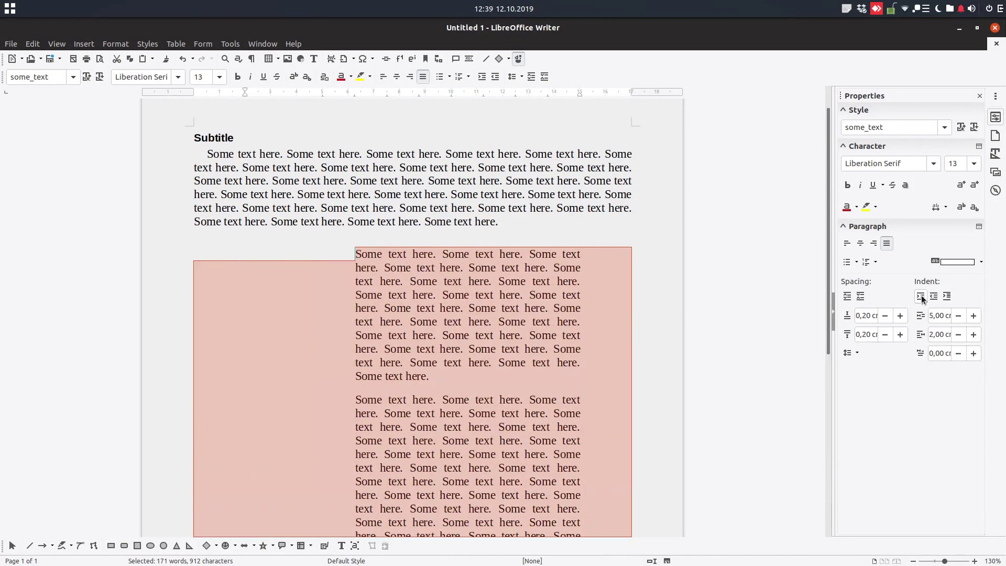
{"action": "left_click", "coordinate": [921, 297]}
{"action": "left_click", "coordinate": [931, 299]}
{"action": "left_click", "coordinate": [930, 298]}
{"action": "left_click", "coordinate": [931, 299]}
{"action": "left_click", "coordinate": [931, 299]}
{"action": "left_click", "coordinate": [930, 298]}
{"action": "left_click", "coordinate": [930, 298]}
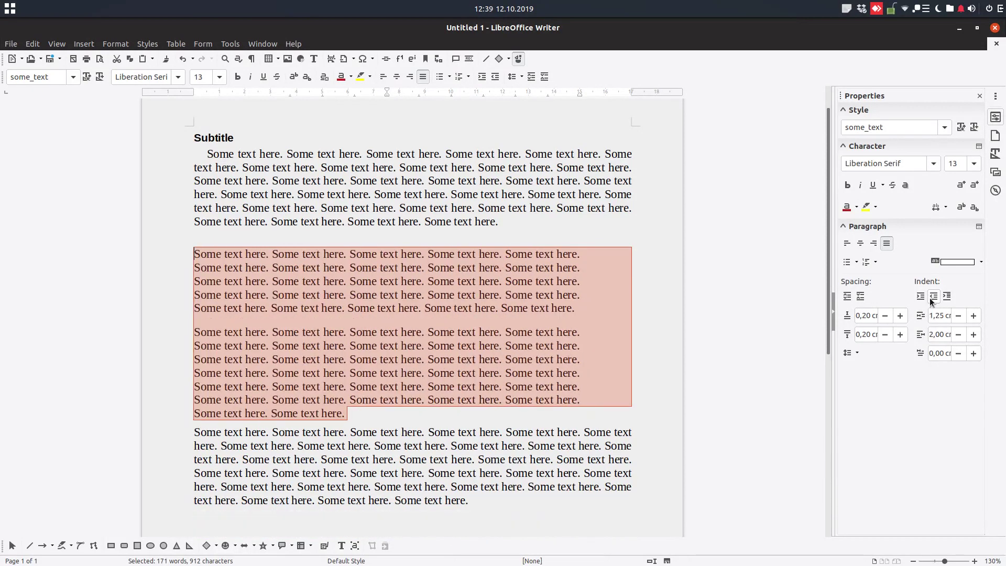
{"action": "left_click", "coordinate": [921, 297]}
{"action": "left_click", "coordinate": [921, 297]}
{"action": "left_click", "coordinate": [921, 296]}
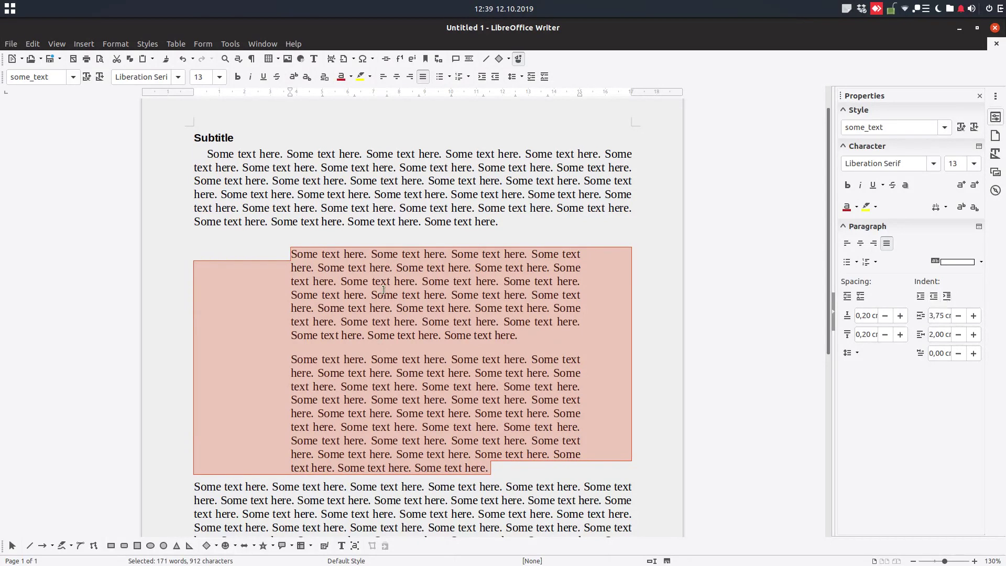
{"action": "left_click", "coordinate": [362, 282]}
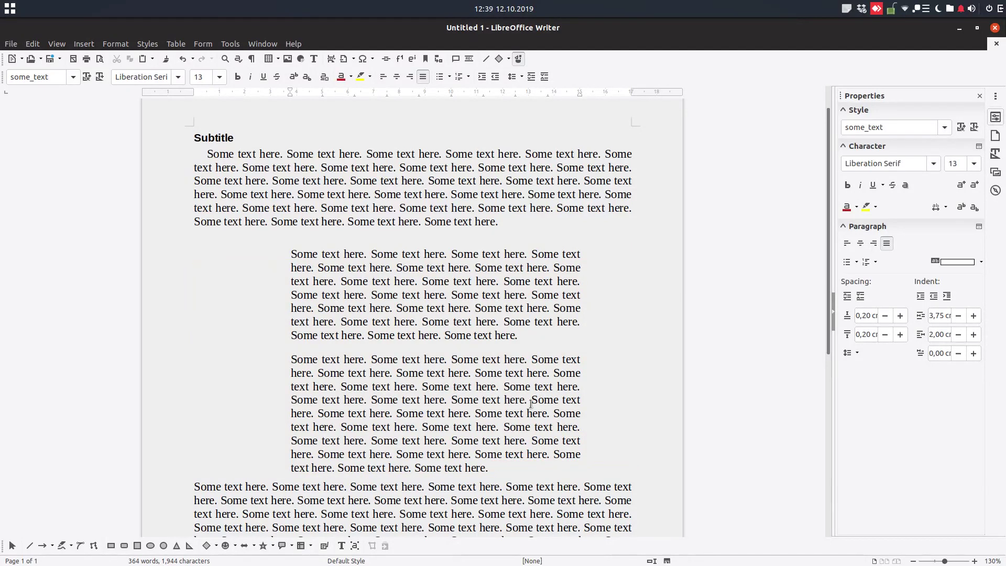
On the first middle paragraph, try hanging-indent toggles while lowering the first-line indent to -1,80 cm.
{"action": "left_click", "coordinate": [958, 354]}
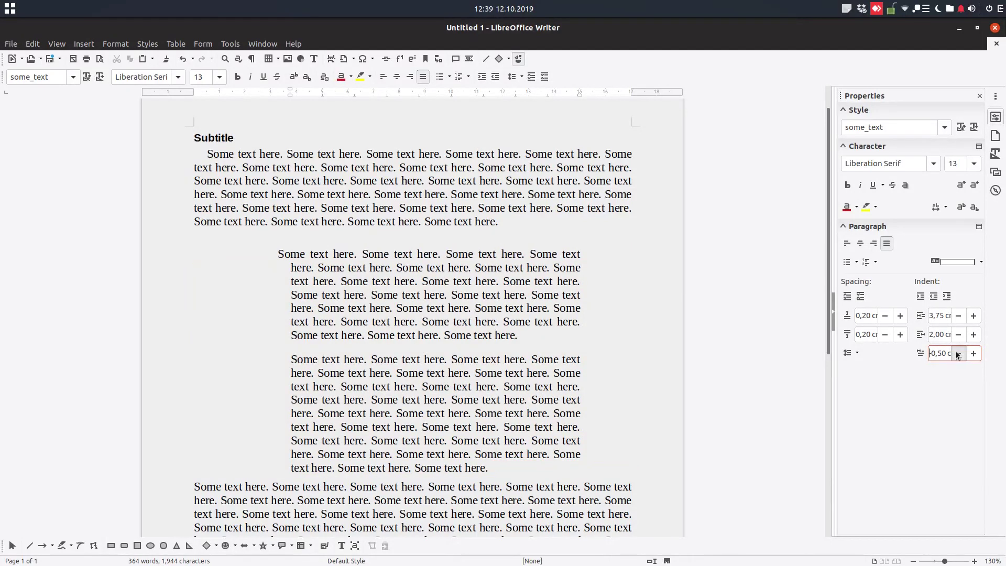
{"action": "left_click", "coordinate": [958, 354]}
{"action": "left_click", "coordinate": [958, 354]}
{"action": "left_click_drag", "start_coordinate": [505, 334], "coordinate": [224, 247]}
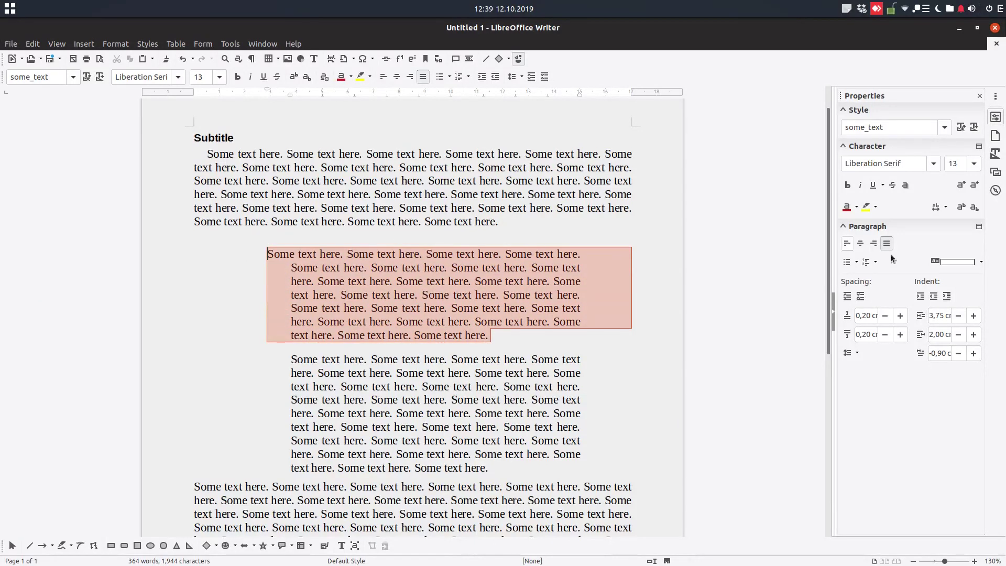
{"action": "left_click", "coordinate": [948, 296]}
{"action": "left_click", "coordinate": [948, 296]}
{"action": "left_click", "coordinate": [947, 297]}
{"action": "left_click", "coordinate": [948, 296]}
{"action": "left_click", "coordinate": [948, 296]}
{"action": "left_click", "coordinate": [948, 296]}
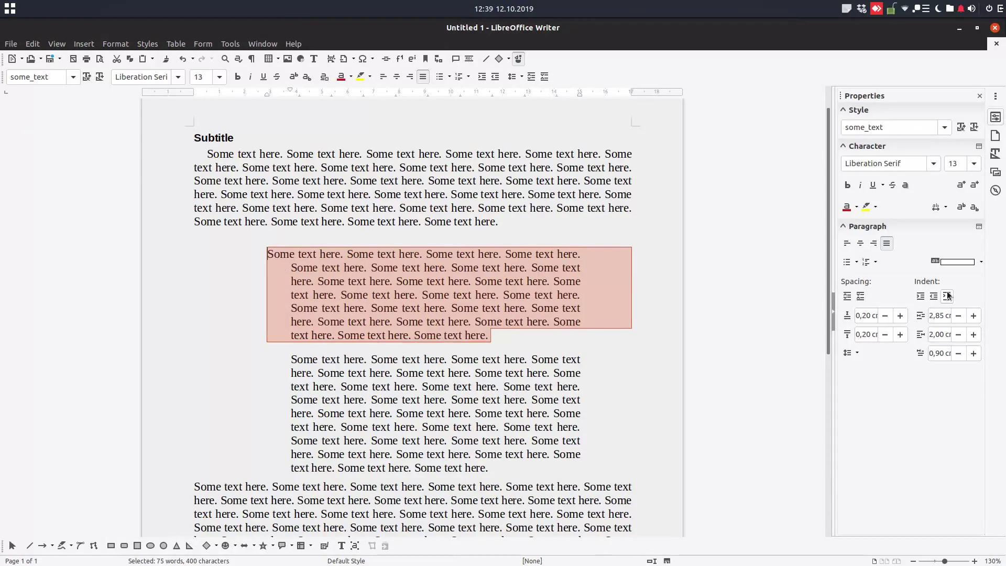
{"action": "left_click", "coordinate": [957, 353]}
{"action": "left_click", "coordinate": [957, 354]}
{"action": "left_click", "coordinate": [957, 353]}
{"action": "left_click", "coordinate": [957, 354]}
{"action": "left_click", "coordinate": [958, 354]}
{"action": "left_click", "coordinate": [957, 353]}
{"action": "left_click", "coordinate": [957, 354]}
{"action": "left_click", "coordinate": [957, 354]}
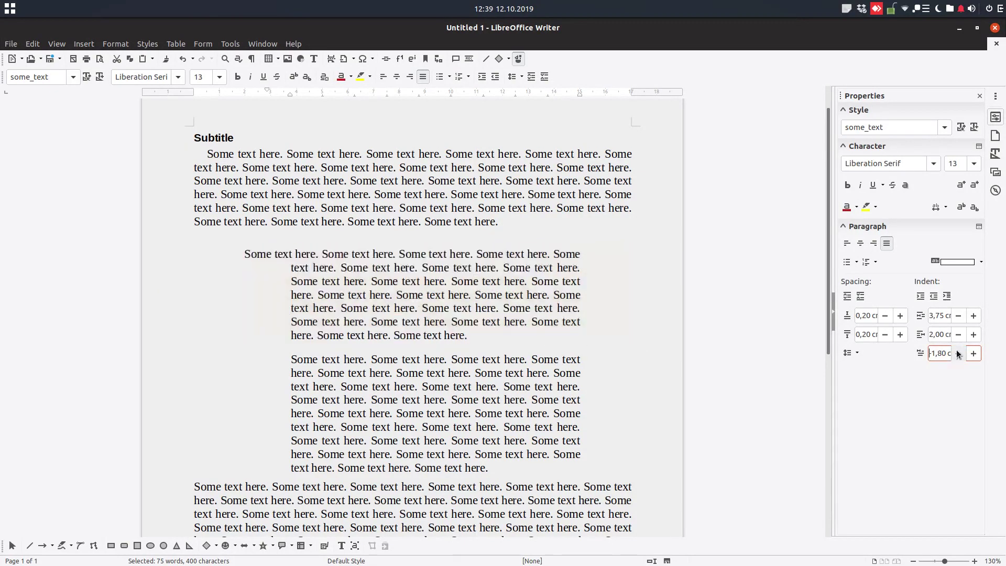
Turn a -2,00 cm hanging indent into a 2,00 cm first line over a 1,75 cm indent.
{"action": "left_click", "coordinate": [948, 296]}
{"action": "left_click", "coordinate": [948, 297]}
{"action": "left_click", "coordinate": [948, 296]}
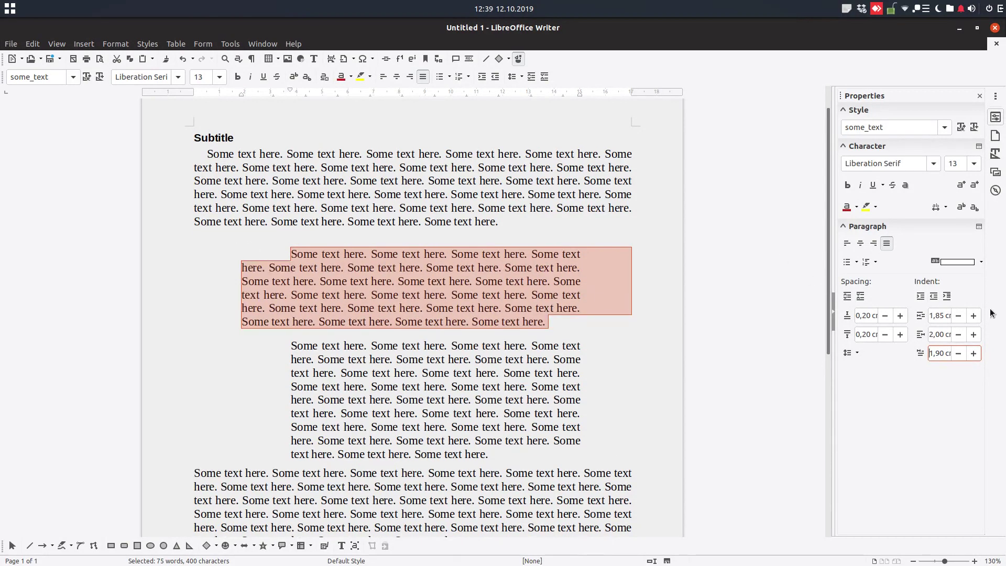
{"action": "left_click", "coordinate": [947, 297]}
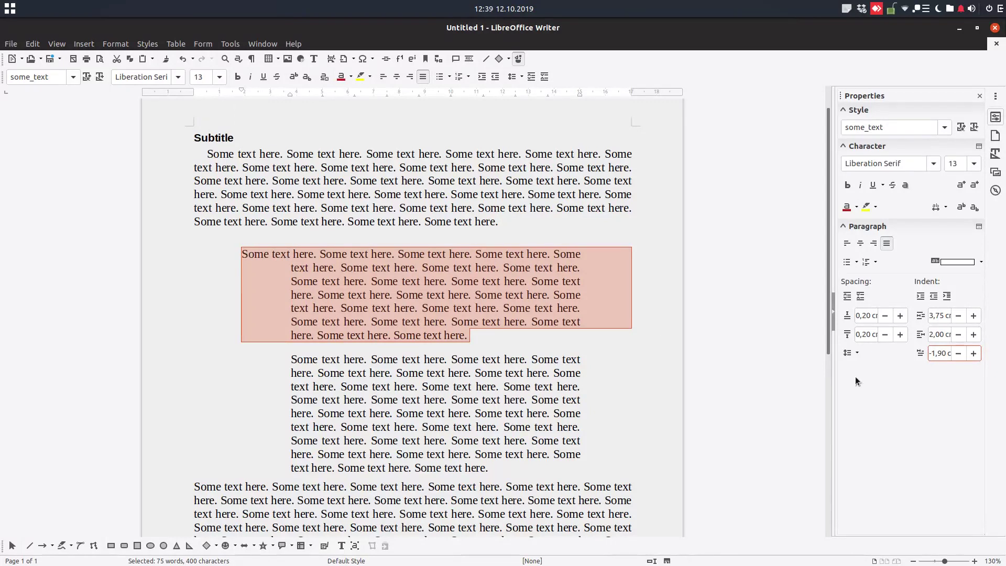
{"action": "left_click", "coordinate": [972, 356]}
{"action": "left_click", "coordinate": [959, 353]}
{"action": "left_click", "coordinate": [960, 353]}
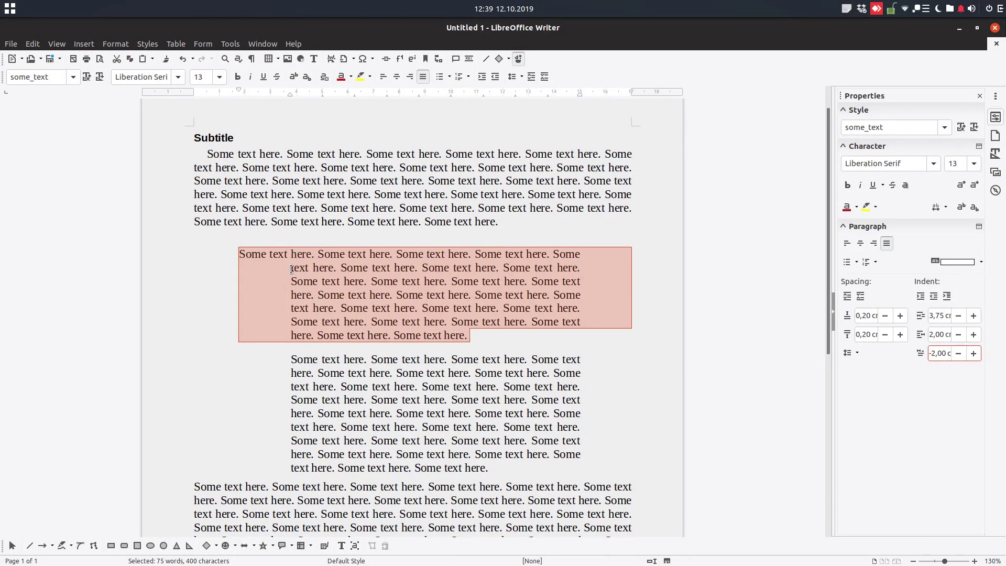
{"action": "left_click", "coordinate": [947, 297]}
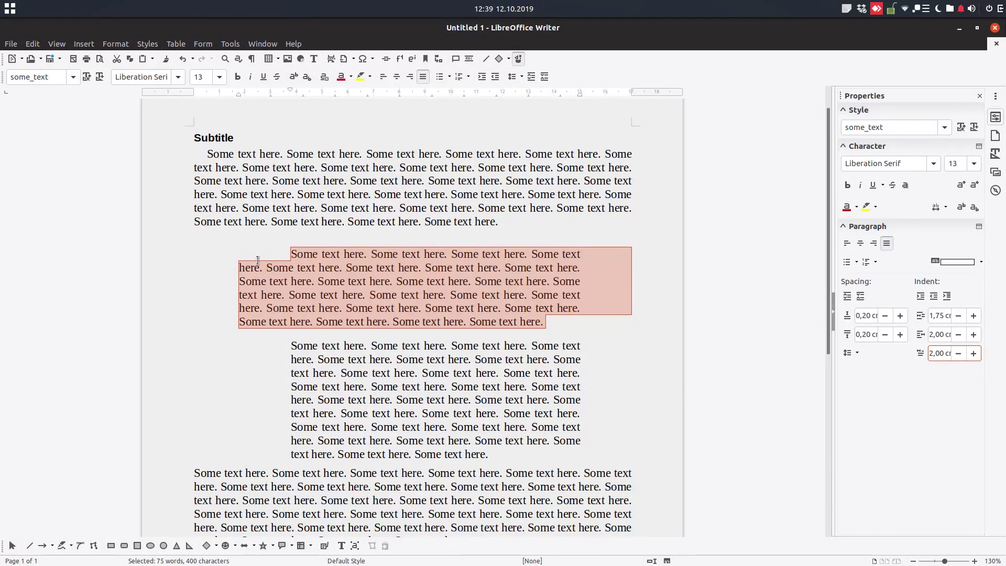
{"action": "left_click", "coordinate": [292, 268]}
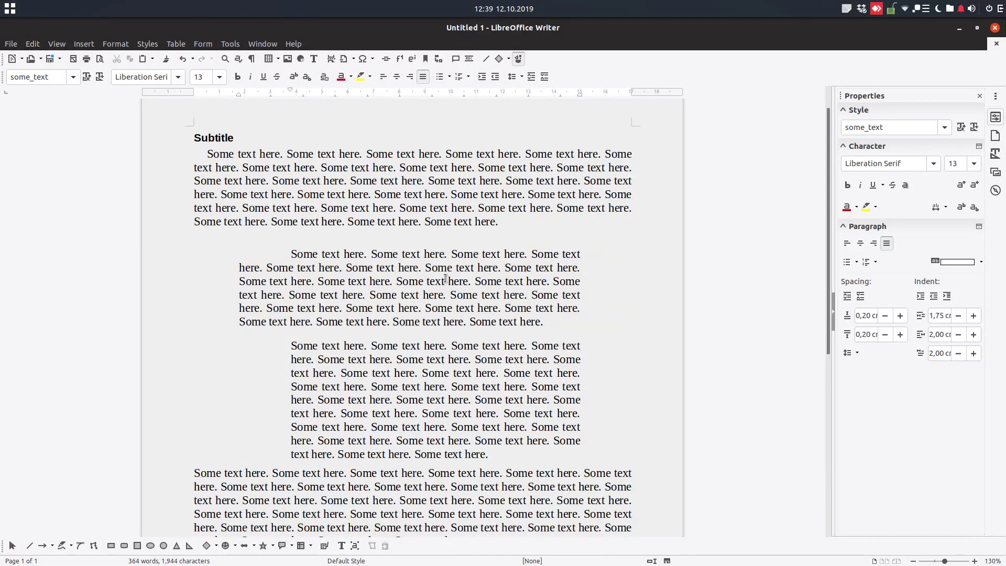
Select the body paragraphs and clear their direct formatting.
{"action": "scroll", "coordinate": [445, 280], "scroll_direction": "down", "scroll_amount": 5}
{"action": "scroll", "coordinate": [445, 280], "scroll_direction": "up", "scroll_amount": 5}
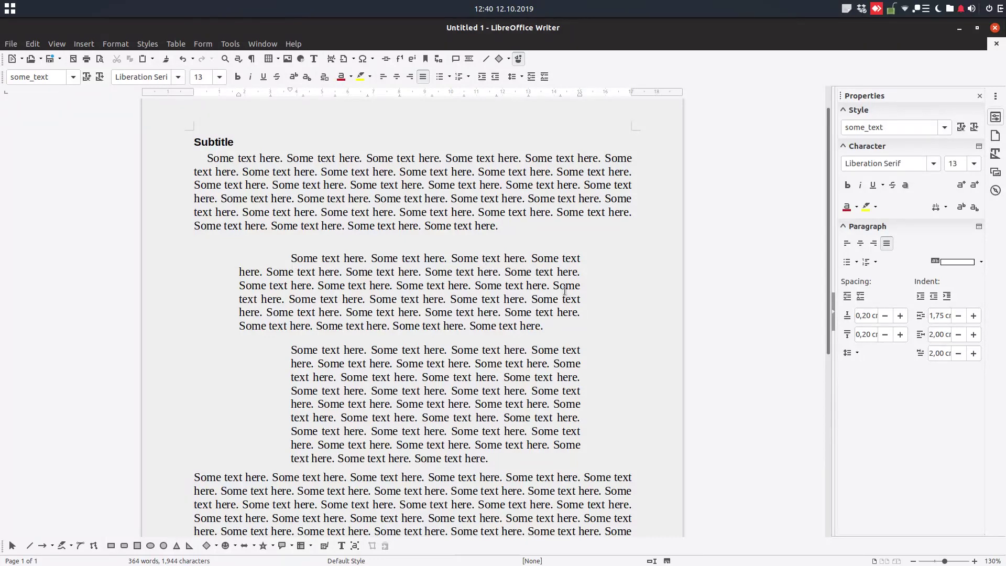
{"action": "left_click_drag", "start_coordinate": [512, 234], "coordinate": [439, 511]}
{"action": "left_click", "coordinate": [221, 167]}
{"action": "left_click_drag", "start_coordinate": [473, 420], "coordinate": [467, 380]}
{"action": "left_click", "coordinate": [325, 78]}
Show the paragraph styles list and delete the empty paragraph after the first paragraph.
{"action": "scroll", "coordinate": [369, 258], "scroll_direction": "up", "scroll_amount": 1}
{"action": "scroll", "coordinate": [369, 258], "scroll_direction": "up", "scroll_amount": 3}
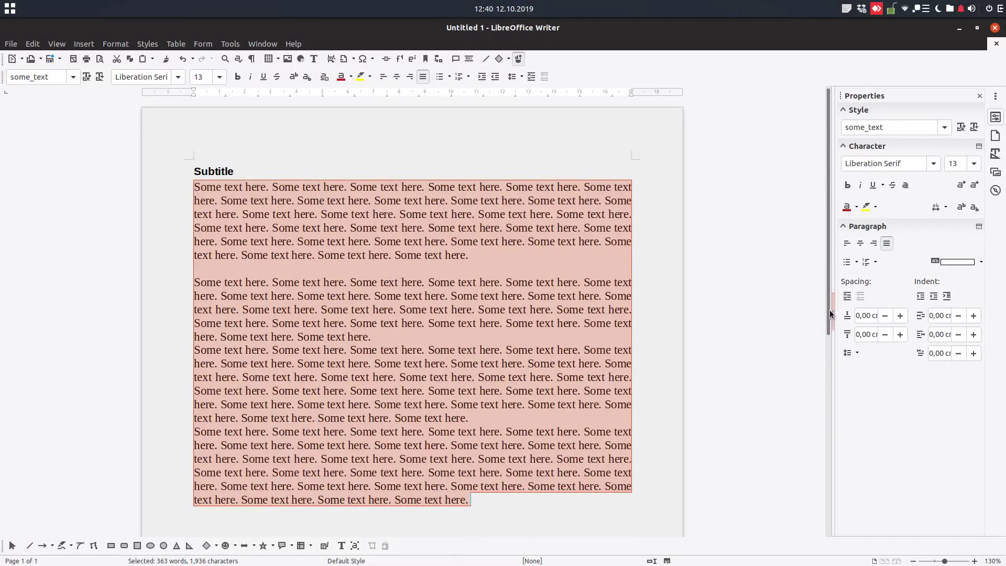
{"action": "left_click", "coordinate": [996, 153]}
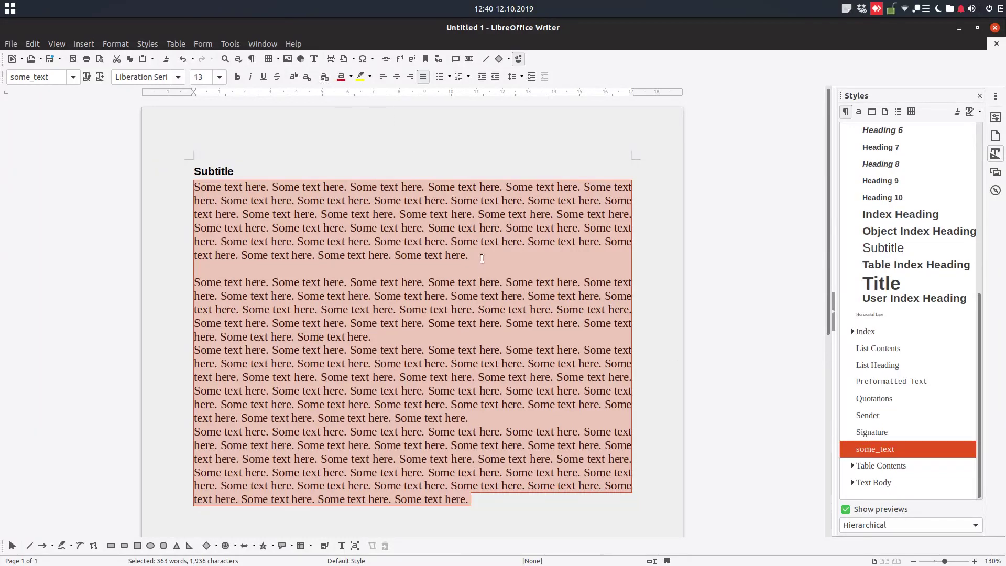
{"action": "left_click", "coordinate": [482, 258]}
{"action": "key", "text": "Delete"}
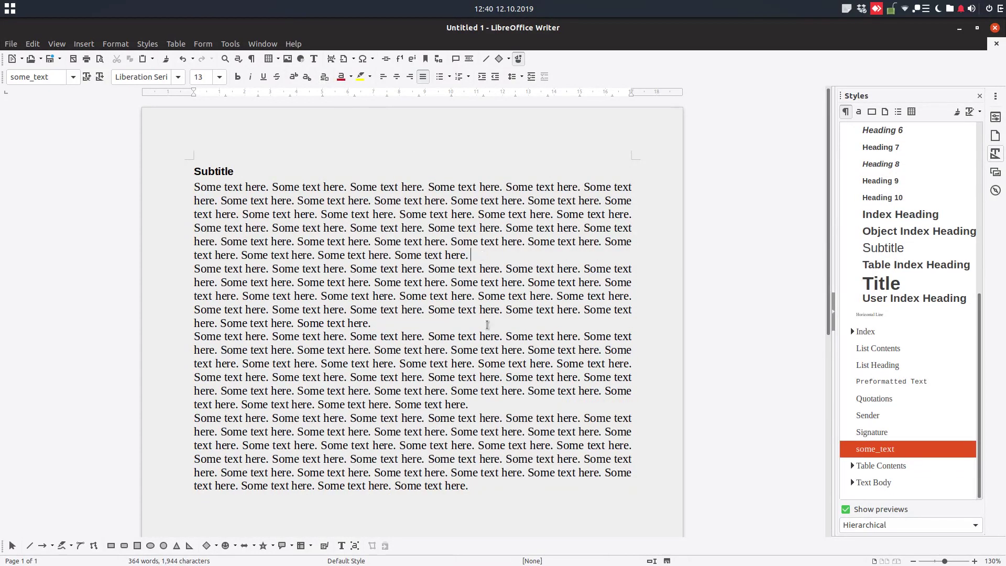
Select all four body paragraphs and bring up the some_text style's options.
{"action": "right_click", "coordinate": [861, 449]}
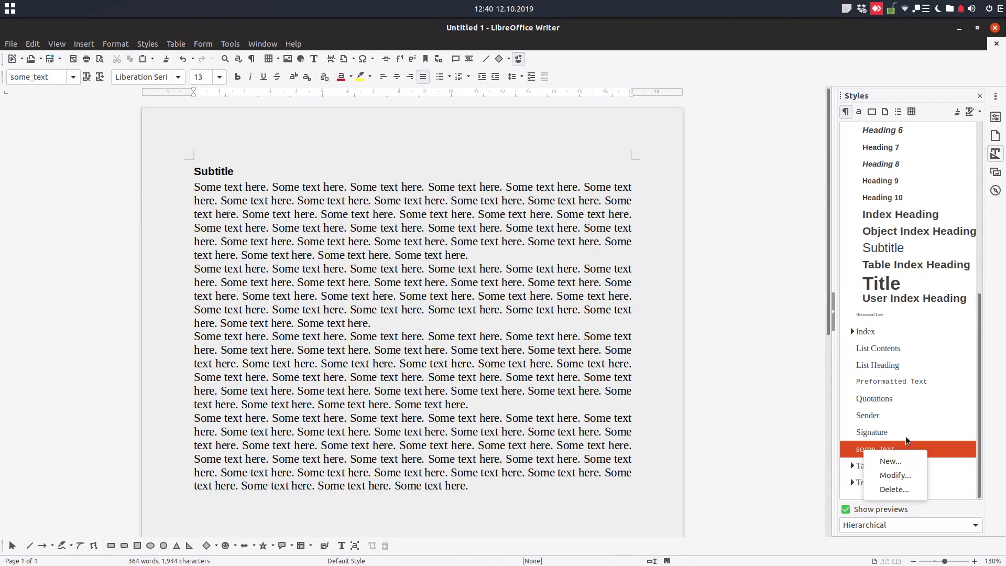
{"action": "left_click", "coordinate": [547, 348]}
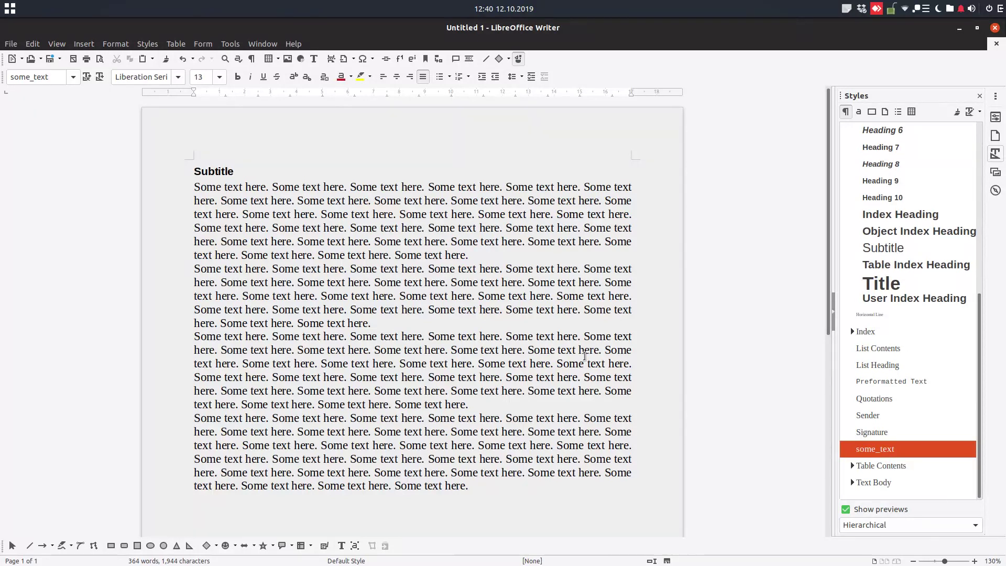
{"action": "left_click_drag", "start_coordinate": [513, 489], "coordinate": [179, 187]}
{"action": "right_click", "coordinate": [861, 451]}
Edit the some_text style and raise its before-text indent to 1,00 cm.
{"action": "left_click", "coordinate": [885, 478]}
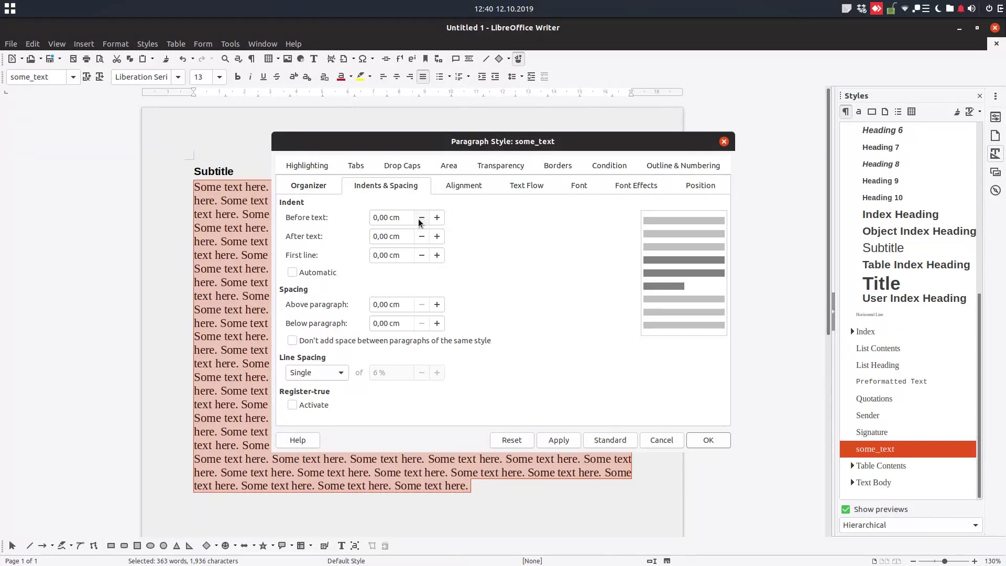
{"action": "left_click", "coordinate": [436, 219]}
{"action": "left_click", "coordinate": [437, 237]}
{"action": "left_click", "coordinate": [437, 236]}
{"action": "left_click", "coordinate": [437, 256]}
{"action": "left_click", "coordinate": [436, 255]}
{"action": "left_click", "coordinate": [559, 441]}
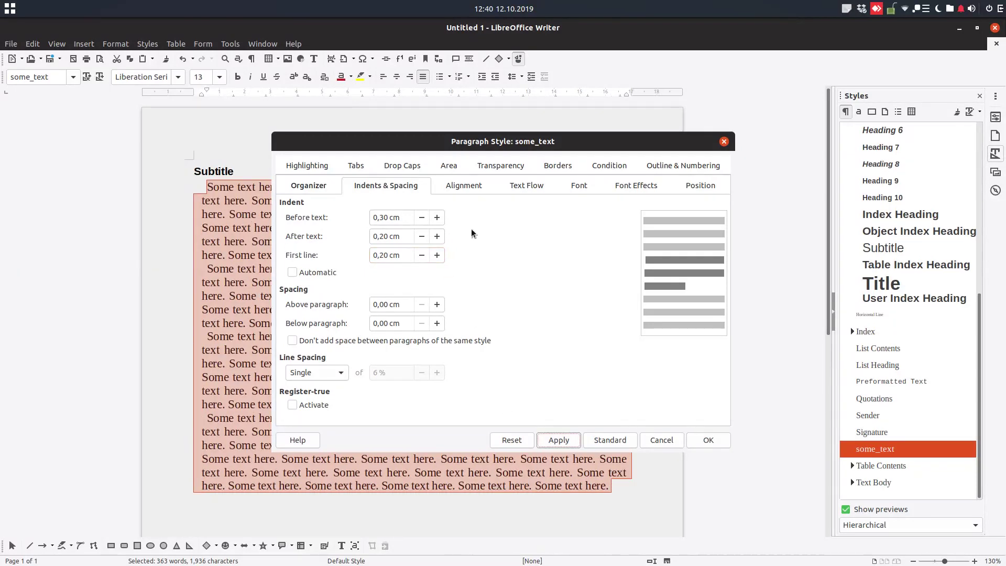
{"action": "left_click", "coordinate": [437, 218]}
{"action": "left_click", "coordinate": [437, 217]}
{"action": "left_click", "coordinate": [437, 217]}
{"action": "left_click", "coordinate": [437, 218]}
{"action": "left_click", "coordinate": [437, 217]}
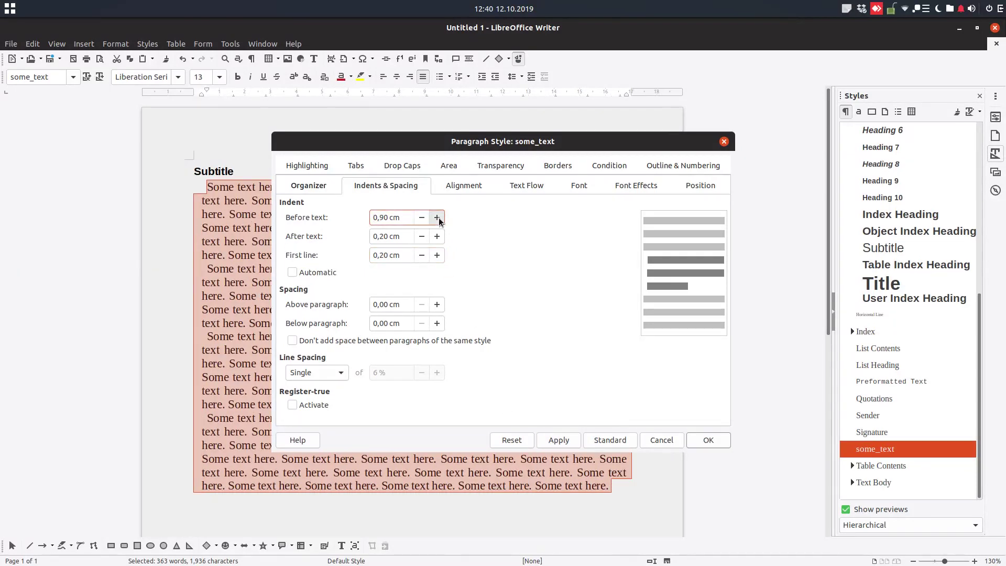
{"action": "left_click", "coordinate": [437, 217]}
{"action": "left_click", "coordinate": [566, 439]}
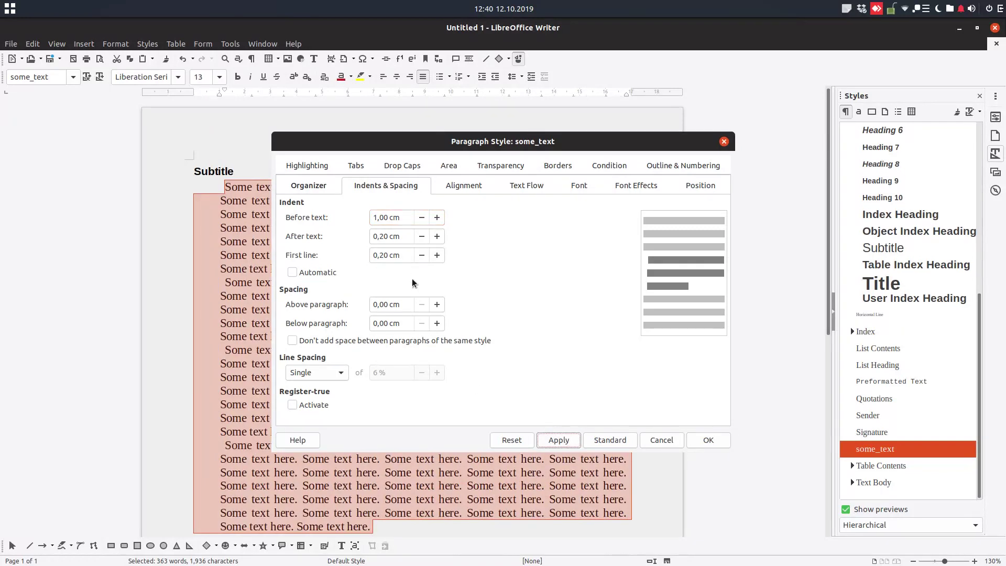
Bring the after-text and first-line indents to 1,00 cm and confirm the style.
{"action": "left_click", "coordinate": [437, 237]}
{"action": "left_click", "coordinate": [437, 236]}
{"action": "left_click", "coordinate": [437, 255]}
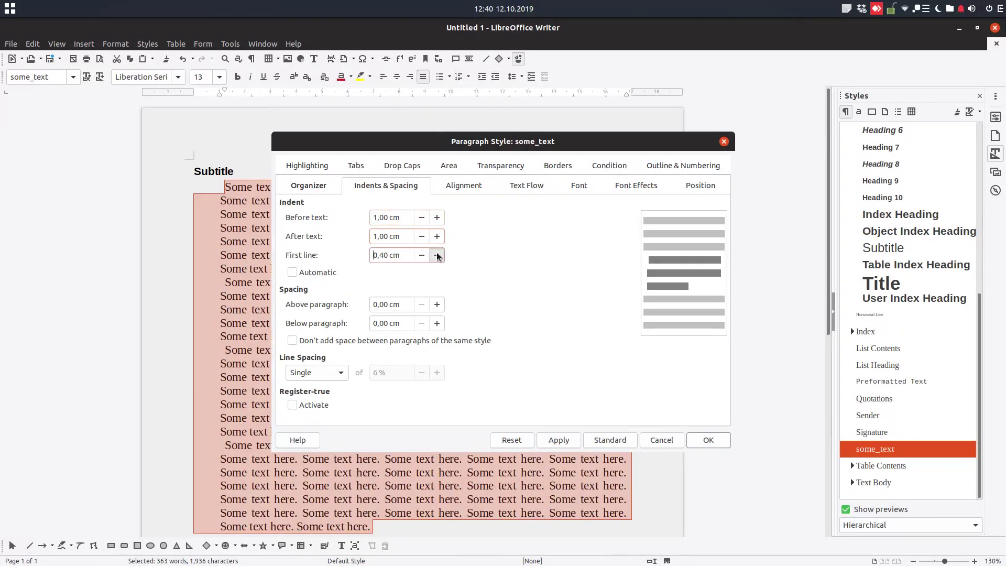
{"action": "left_click", "coordinate": [437, 256]}
{"action": "left_click", "coordinate": [437, 256]}
{"action": "left_click", "coordinate": [559, 440]}
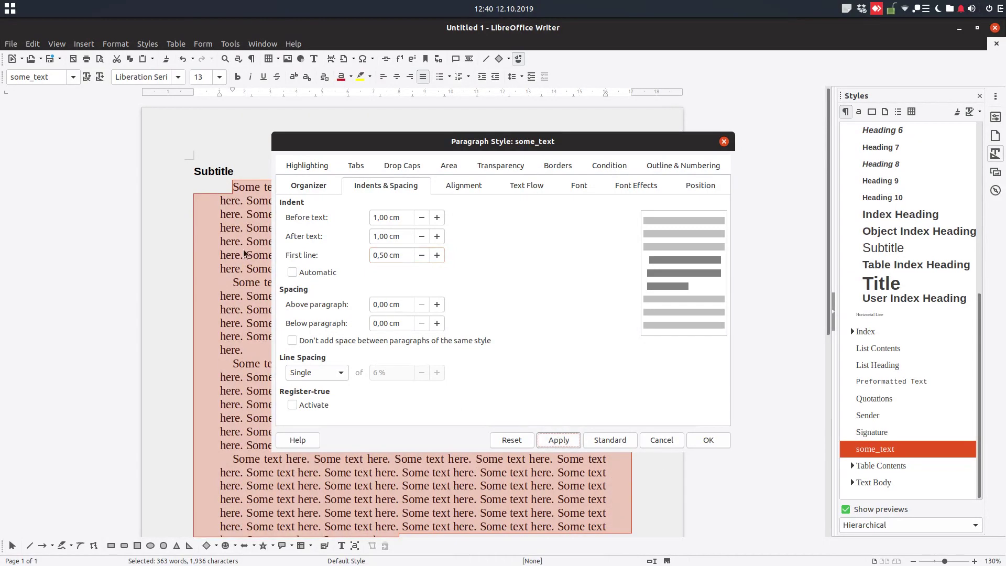
{"action": "left_click", "coordinate": [437, 255]}
{"action": "left_click", "coordinate": [437, 255]}
{"action": "left_click", "coordinate": [437, 255]}
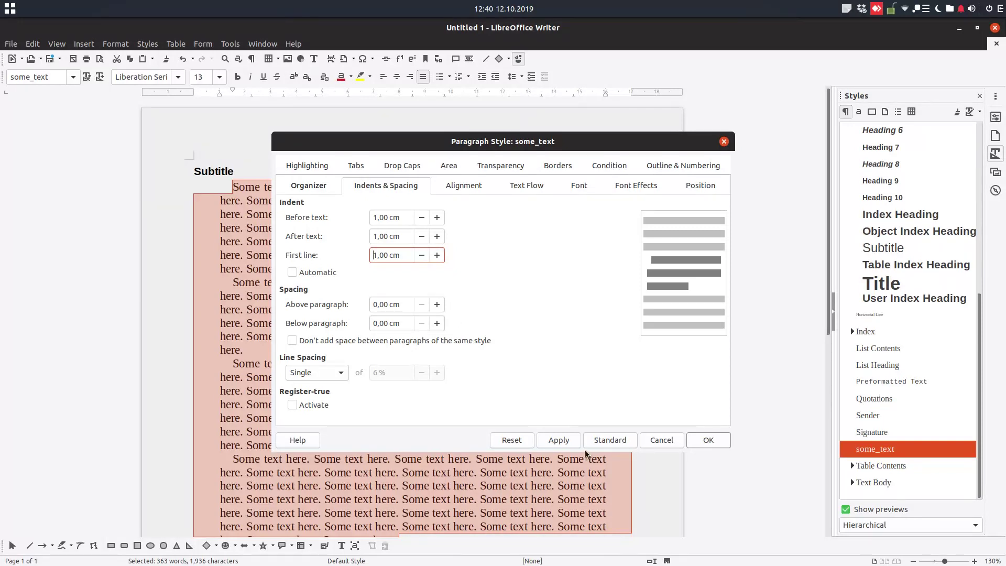
{"action": "left_click", "coordinate": [565, 443]}
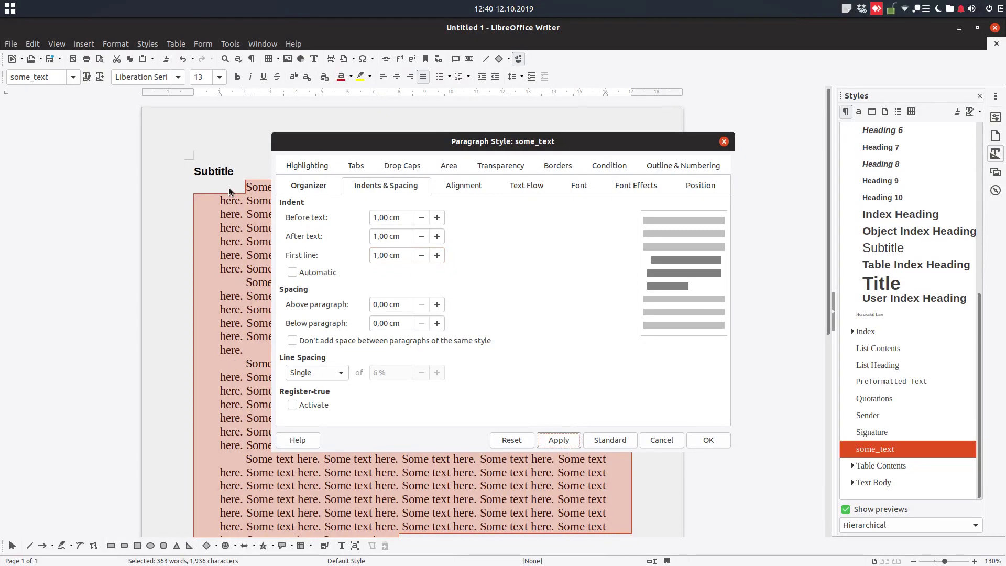
{"action": "left_click", "coordinate": [689, 442]}
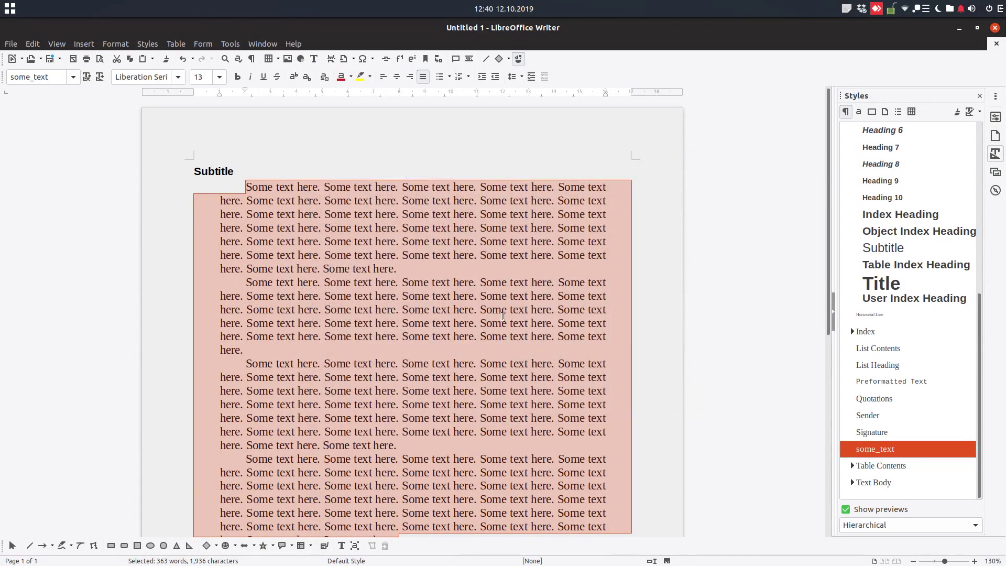
Switch the some_text style's font family to LKLUG, then apply and confirm.
{"action": "left_click", "coordinate": [502, 321]}
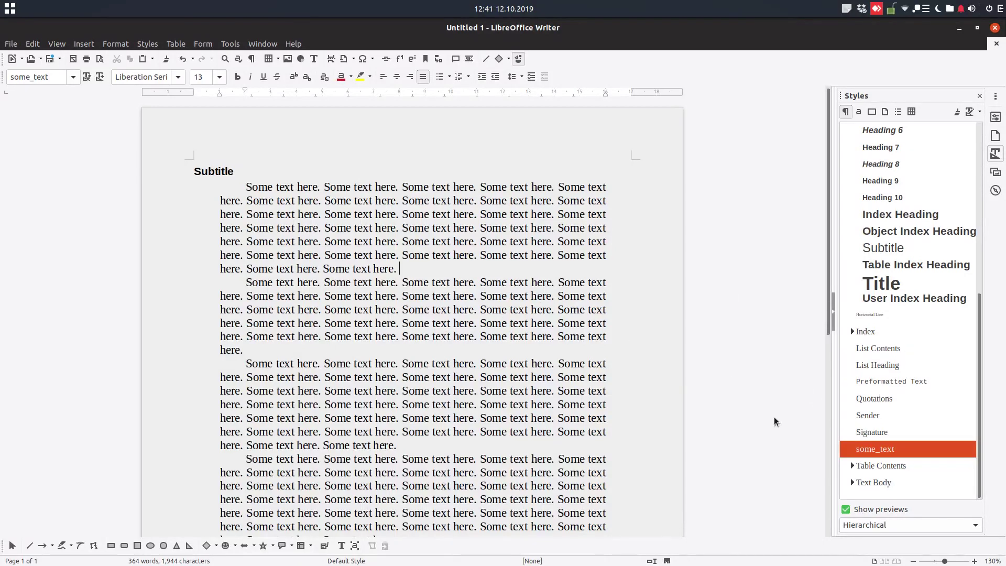
{"action": "right_click", "coordinate": [876, 451]}
{"action": "left_click", "coordinate": [558, 351]}
{"action": "right_click", "coordinate": [864, 450]}
{"action": "left_click", "coordinate": [885, 473]}
{"action": "left_click", "coordinate": [575, 188]}
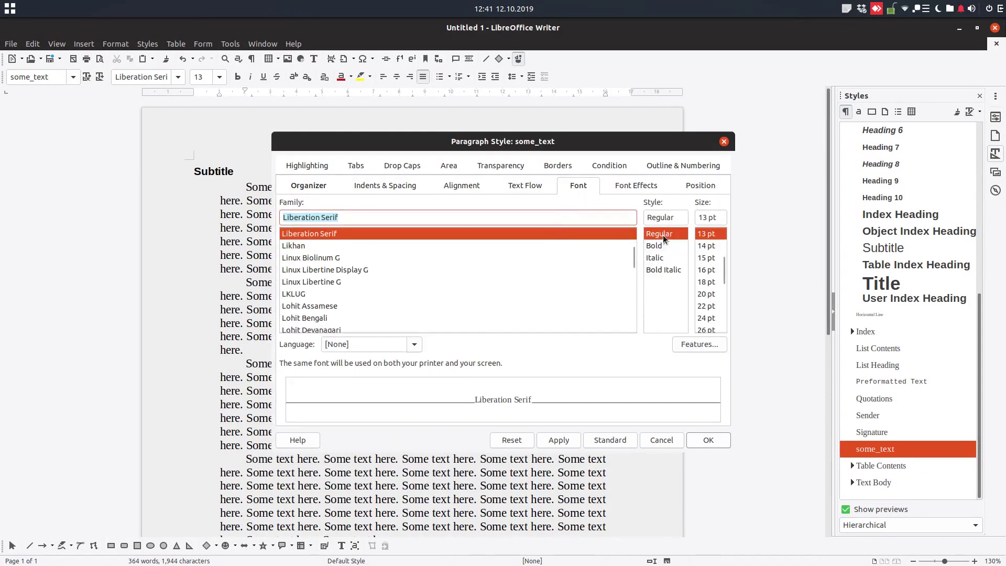
{"action": "left_click", "coordinate": [311, 294]}
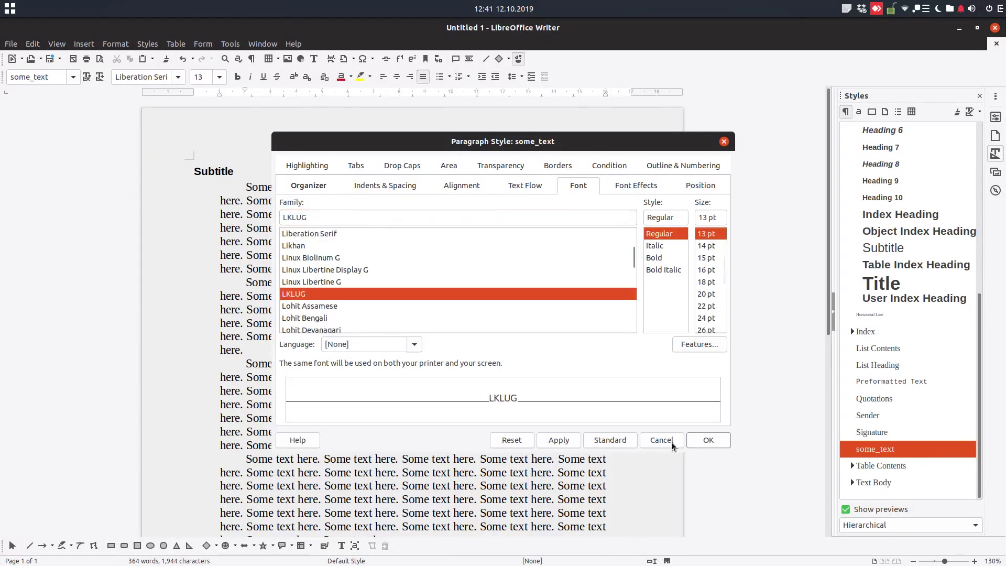
{"action": "left_click", "coordinate": [565, 442]}
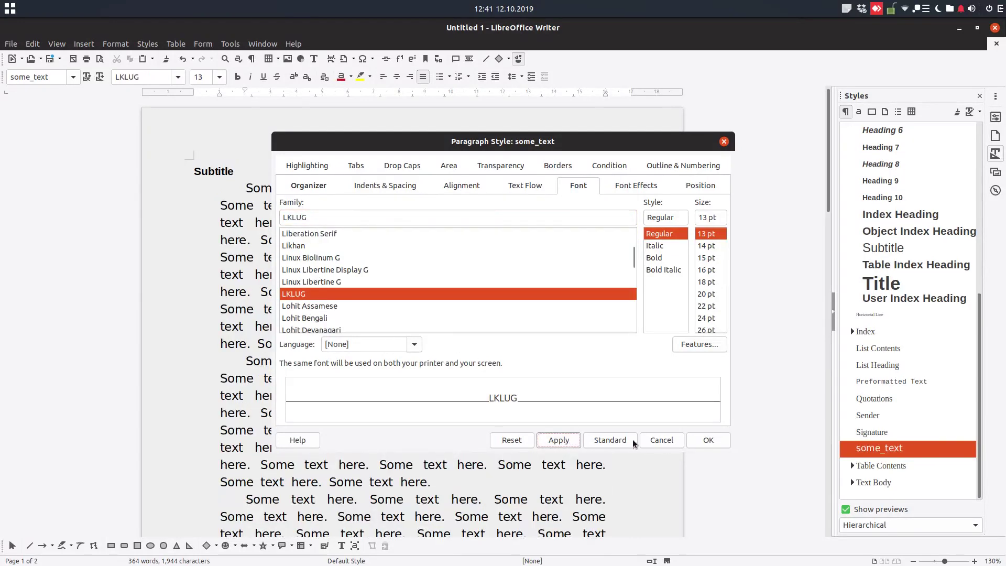
{"action": "left_click", "coordinate": [691, 442]}
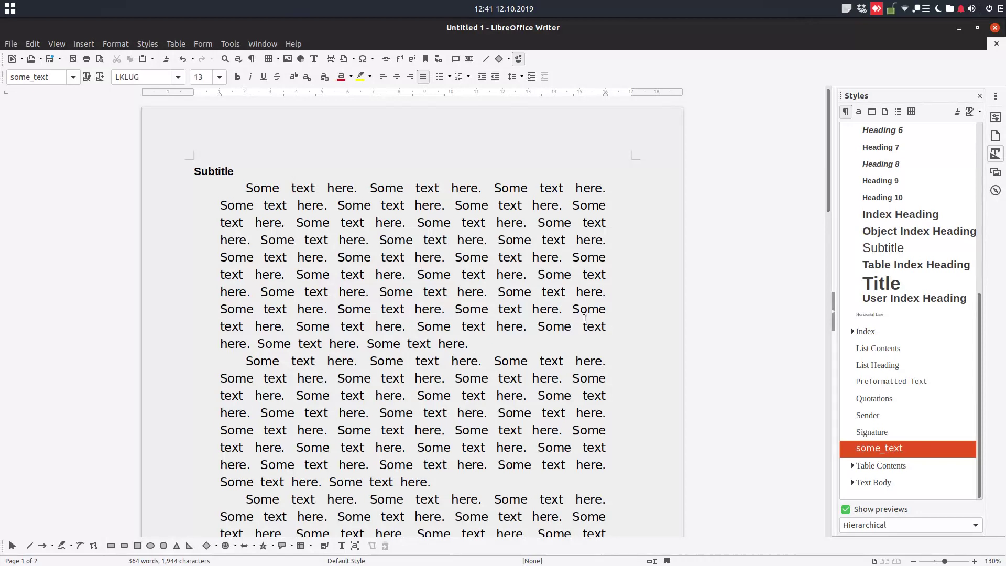
Edit some_text and apply a 1,50 cm before-text indent.
{"action": "right_click", "coordinate": [873, 451]}
{"action": "left_click", "coordinate": [884, 477]}
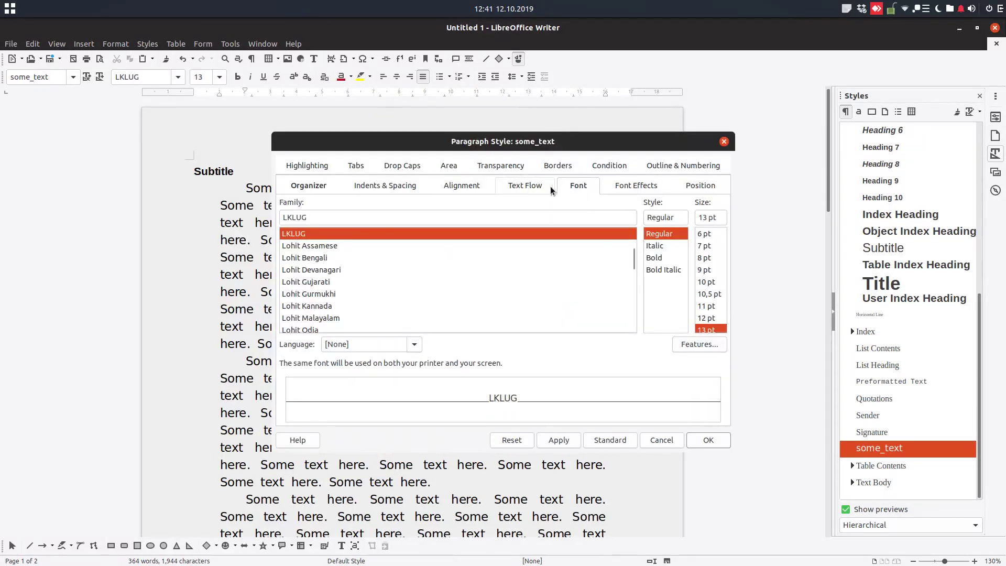
{"action": "left_click", "coordinate": [540, 189]}
{"action": "left_click", "coordinate": [477, 188]}
{"action": "left_click", "coordinate": [371, 190]}
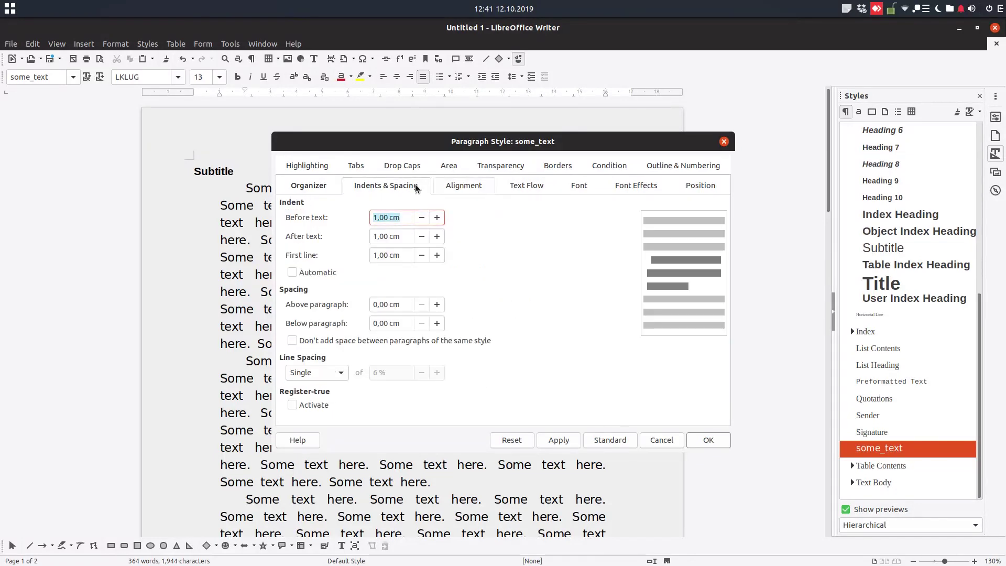
{"action": "left_click", "coordinate": [437, 217]}
{"action": "left_click", "coordinate": [437, 217]}
{"action": "left_click", "coordinate": [437, 217]}
{"action": "left_click", "coordinate": [561, 440]}
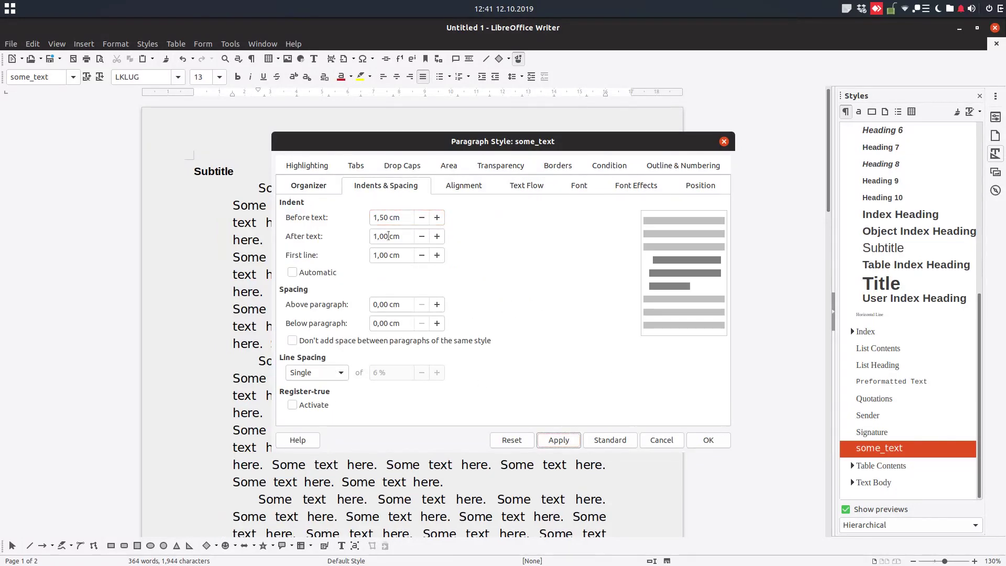
Enter 4 cm before text and 2 cm after text, then confirm the style.
{"action": "triple_click", "coordinate": [414, 217]}
{"action": "type", "text": "4"}
{"action": "key", "text": "Tab"}
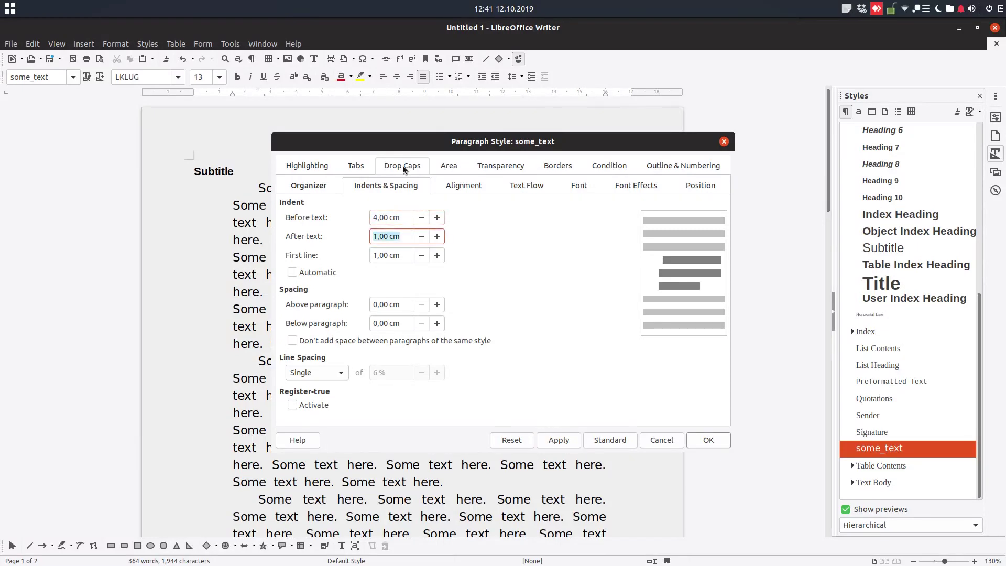
{"action": "type", "text": "2"}
{"action": "key", "text": "Tab"}
{"action": "left_click", "coordinate": [559, 440]}
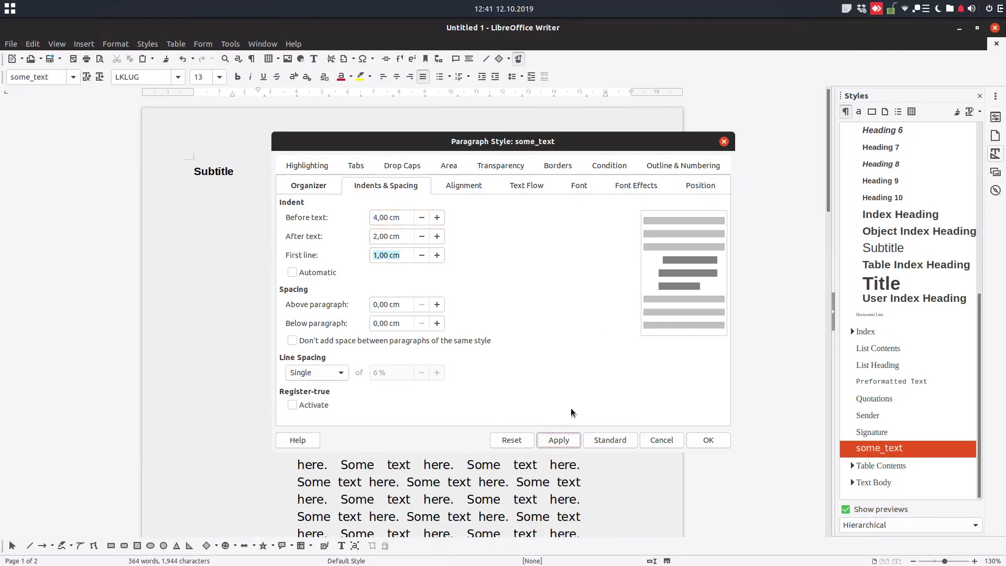
{"action": "left_click", "coordinate": [709, 441]}
{"action": "scroll", "coordinate": [546, 317], "scroll_direction": "down", "scroll_amount": 5}
{"action": "scroll", "coordinate": [546, 317], "scroll_direction": "down", "scroll_amount": 8}
{"action": "scroll", "coordinate": [528, 337], "scroll_direction": "up", "scroll_amount": 8}
{"action": "scroll", "coordinate": [511, 322], "scroll_direction": "up", "scroll_amount": 5}
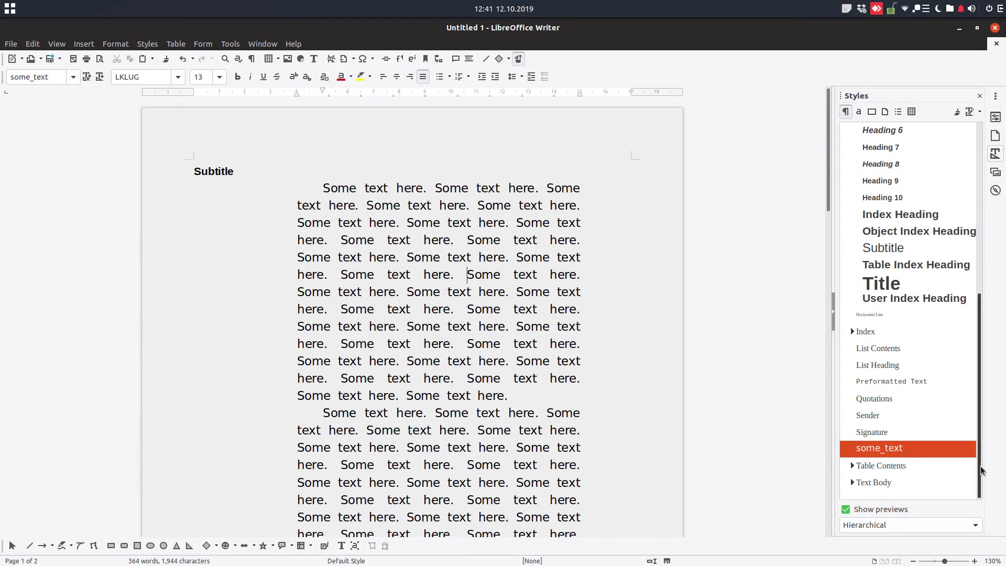
Give some_text 1 cm before and after text and a 0,5 cm first-line indent.
{"action": "right_click", "coordinate": [902, 454]}
{"action": "left_click", "coordinate": [928, 476]}
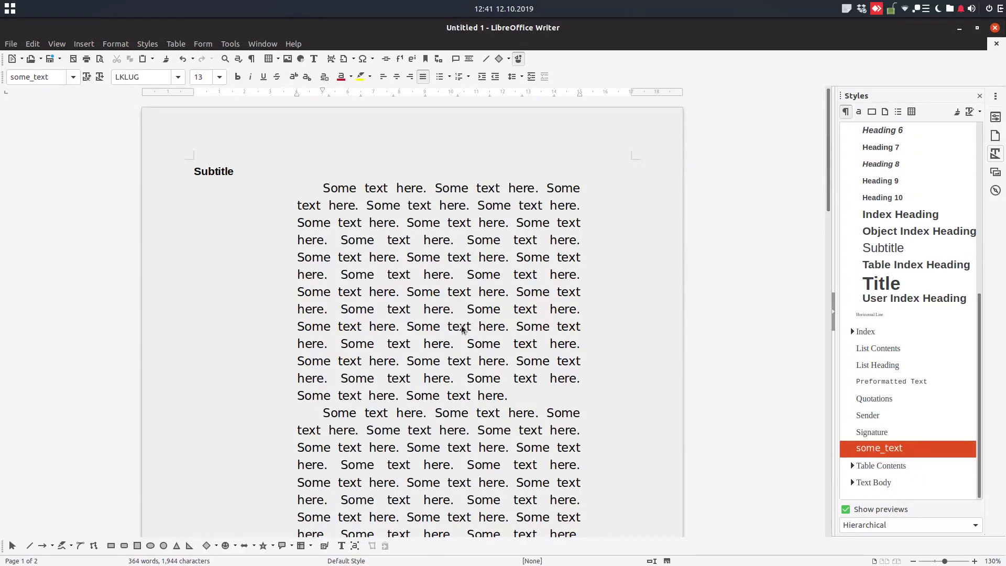
{"action": "triple_click", "coordinate": [401, 216]}
{"action": "type", "text": "1"}
{"action": "key", "text": "Tab"}
{"action": "type", "text": "1"}
{"action": "key", "text": "Tab"}
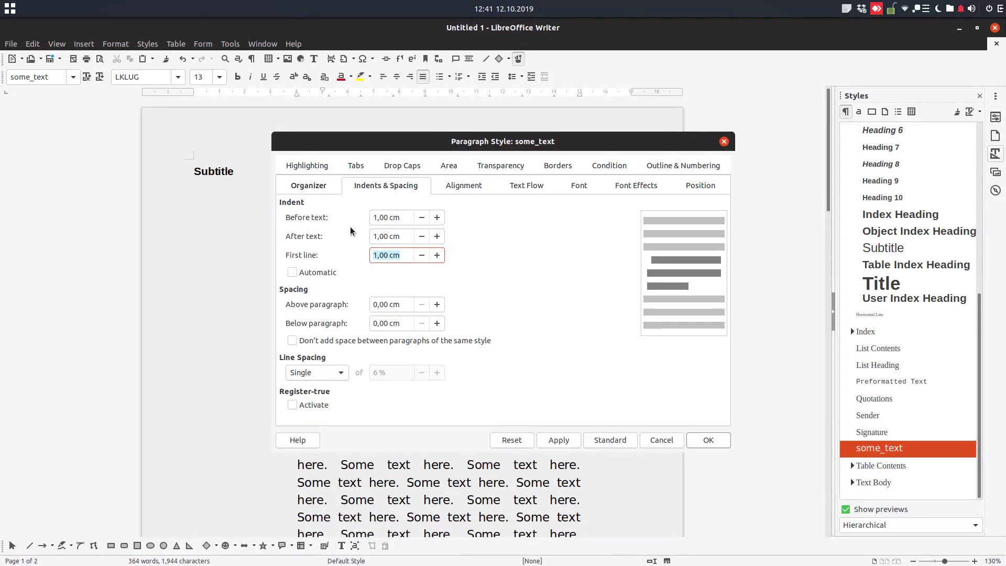
{"action": "type", "text": "0,5"}
{"action": "key", "text": "Tab"}
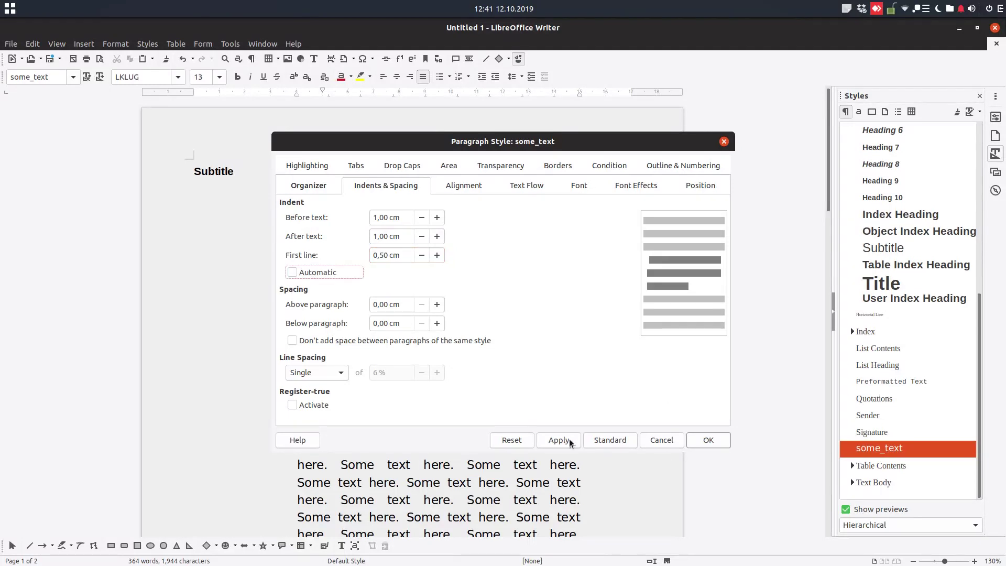
{"action": "left_click", "coordinate": [559, 441]}
{"action": "left_click", "coordinate": [704, 441]}
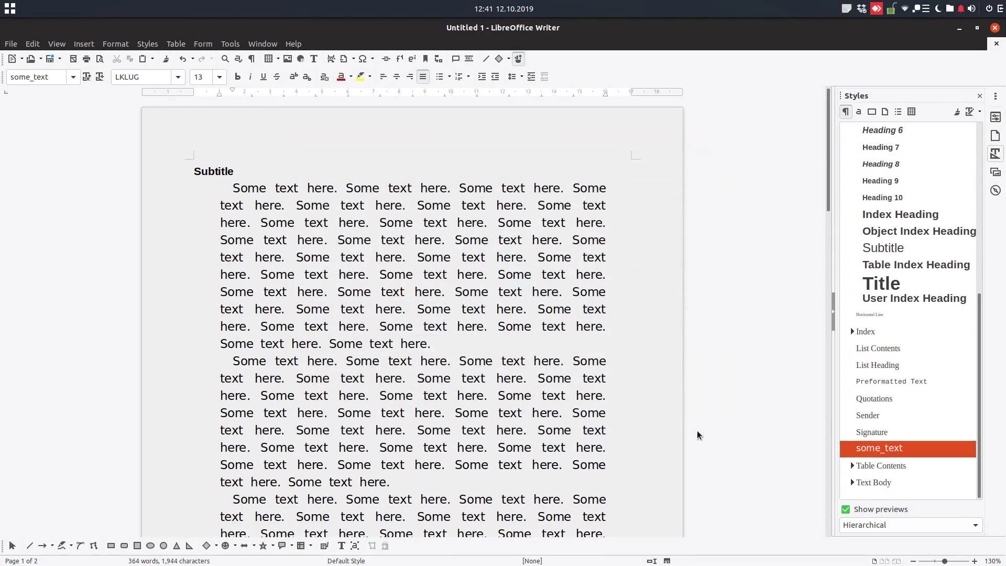
{"action": "left_click", "coordinate": [590, 361]}
{"action": "left_click", "coordinate": [291, 44]}
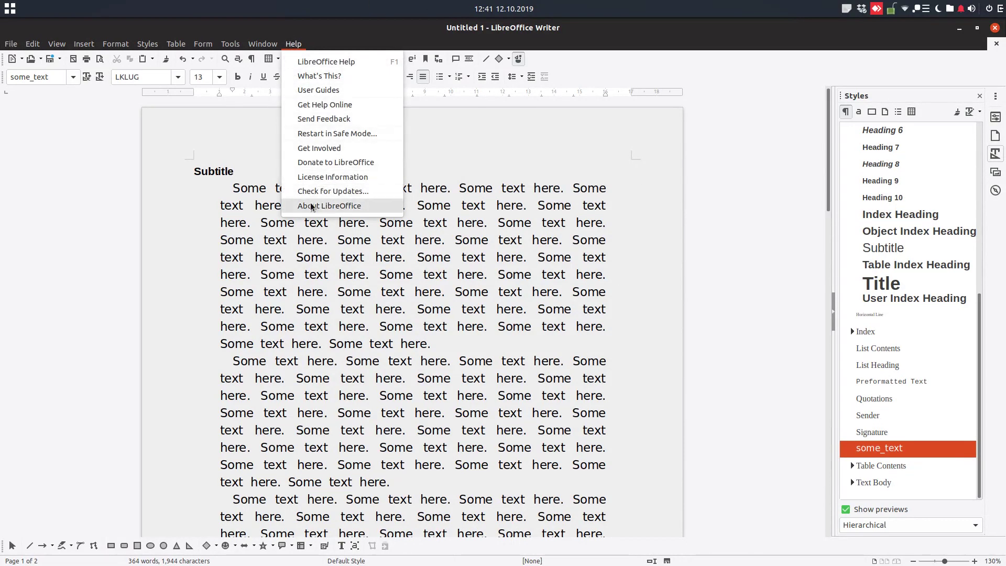